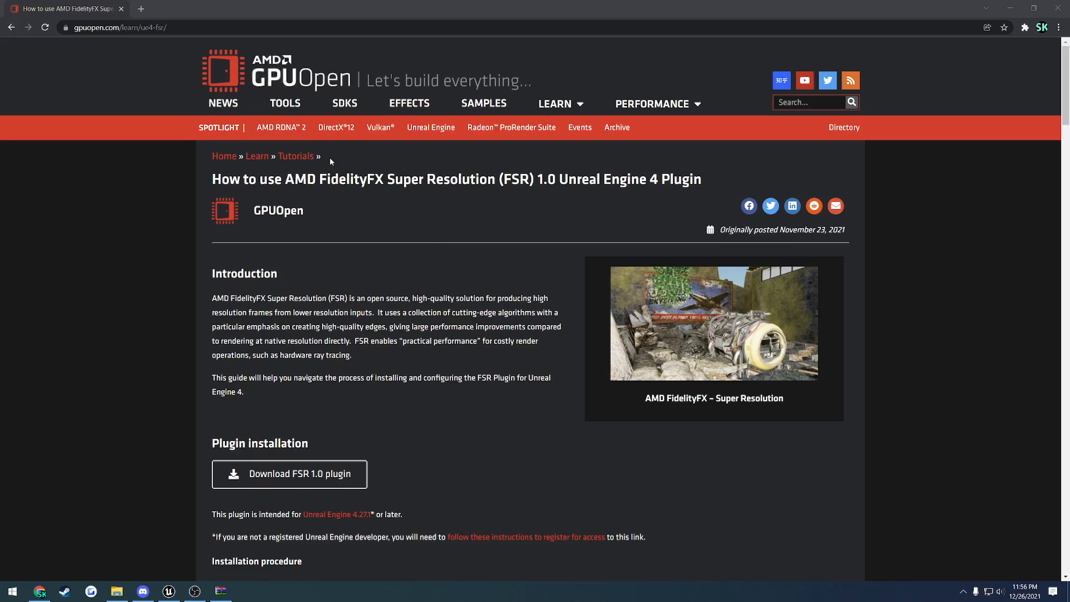
Step: Read the FSR 1.0 plugin's engine version requirement and the full installation procedure on the GPUOpen page
scroll(442, 354, down, 2)
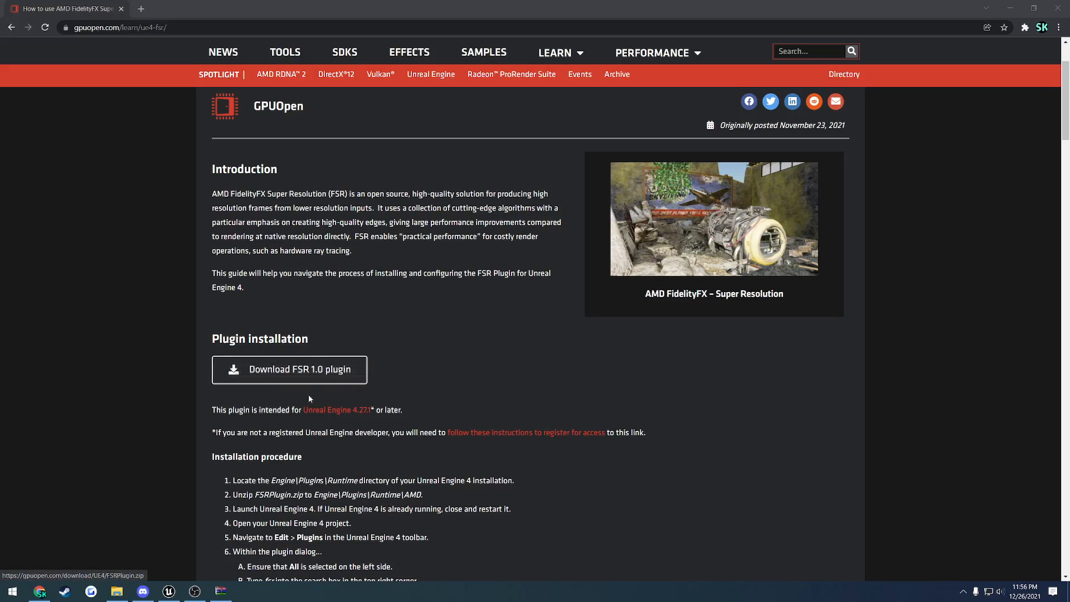
drag(209, 409, 456, 414)
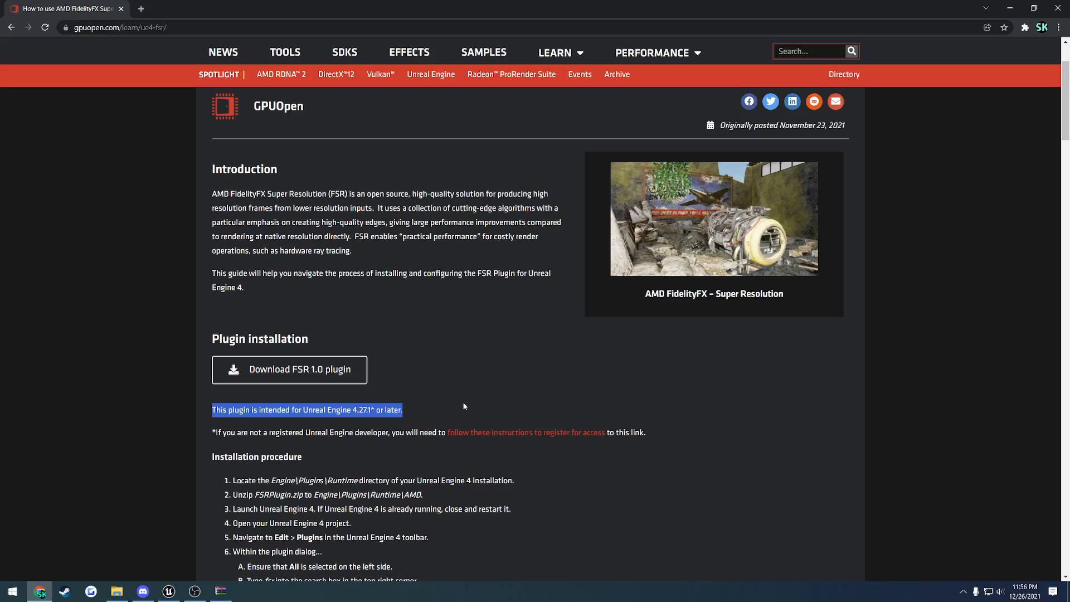
click(429, 385)
scroll(429, 381, down, 3)
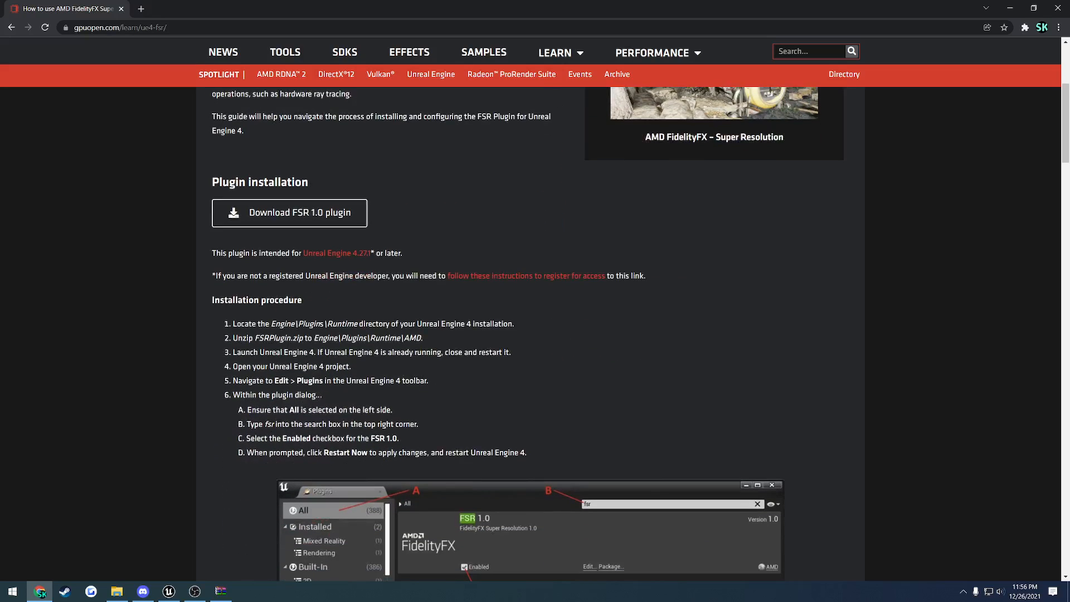
drag(226, 326, 523, 459)
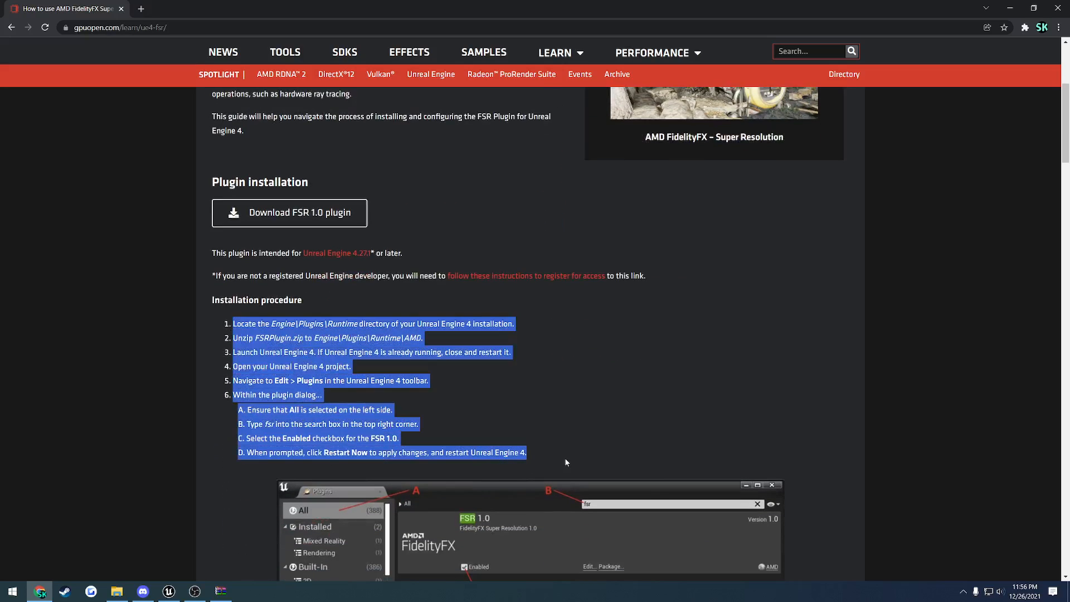
click(577, 451)
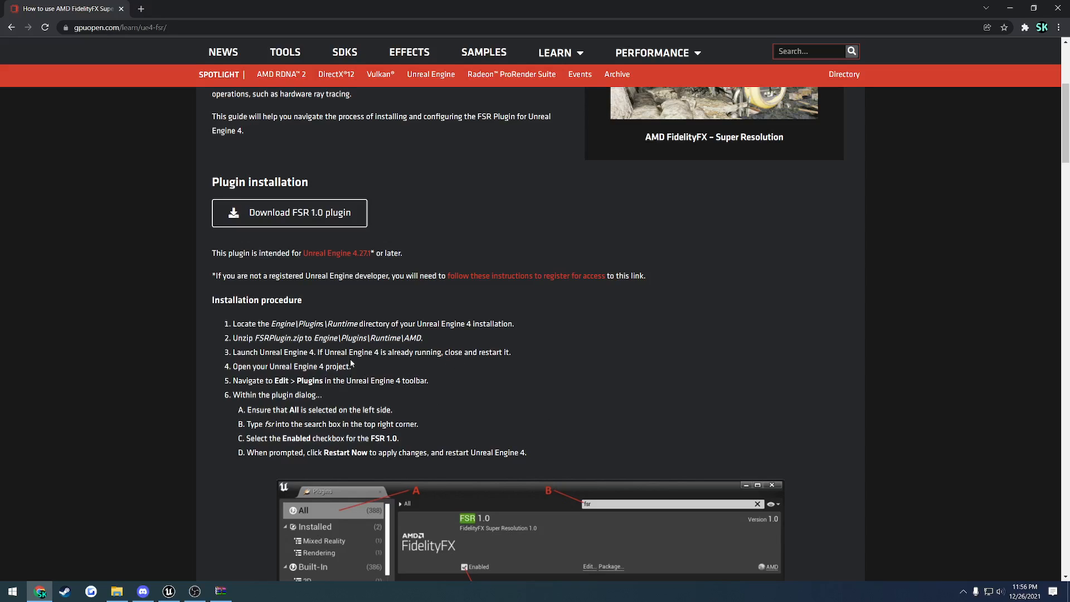
Step: Bring up the FSRPlugin.zip archive, select its FSR folder, and view the PluginTutorial project's Plugins folder in File Explorer
click(221, 591)
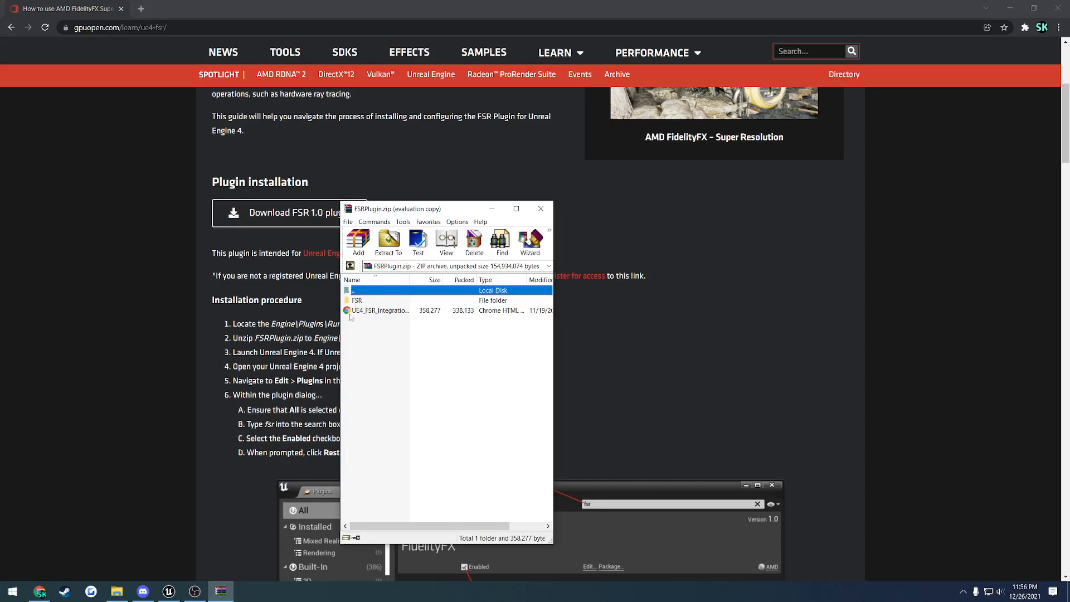
click(117, 590)
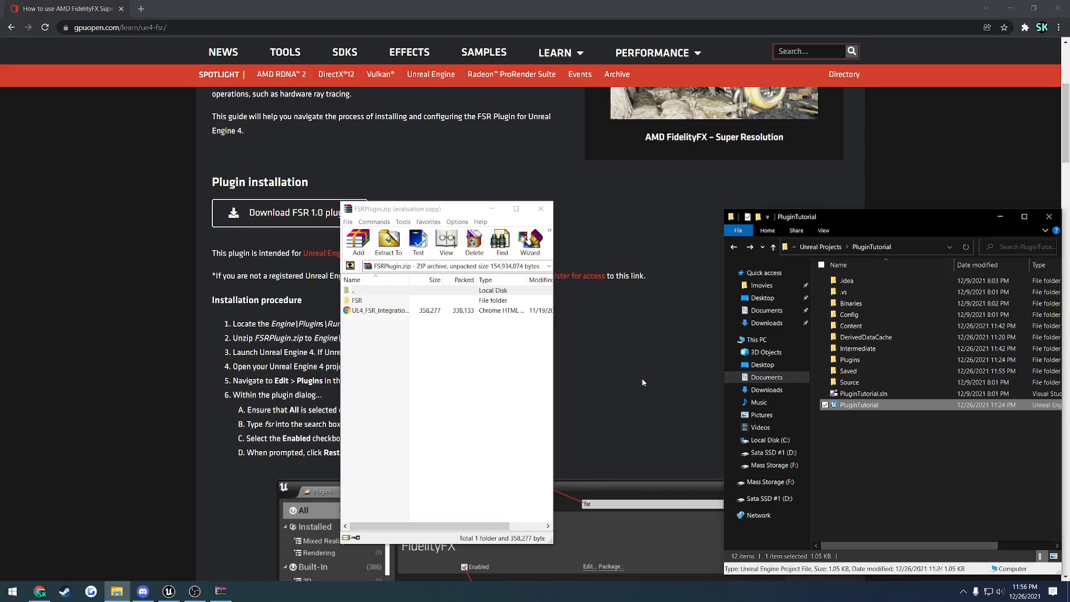
double_click(850, 360)
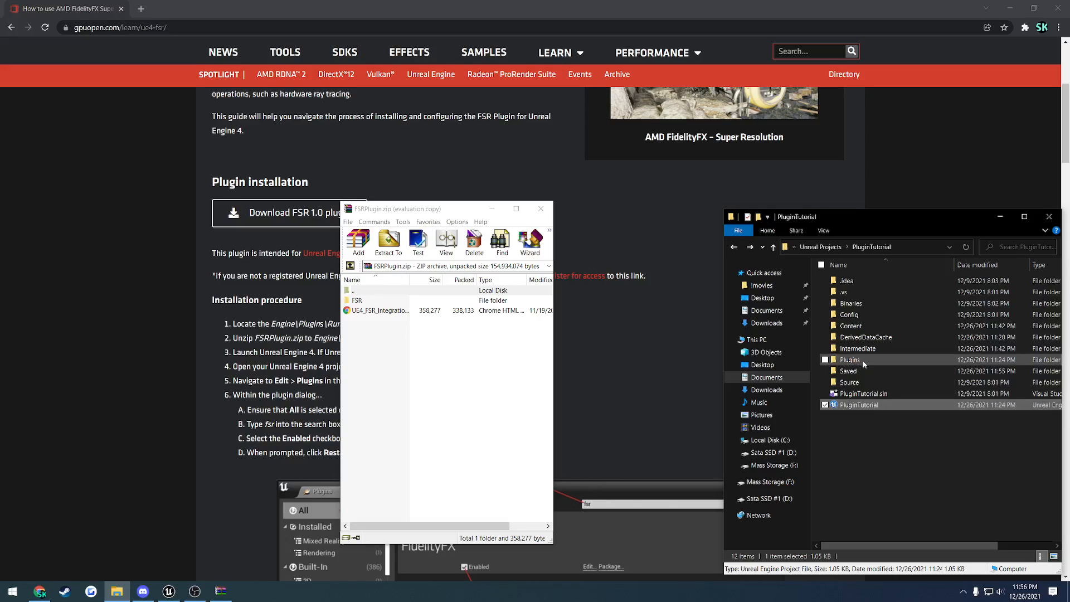
click(363, 301)
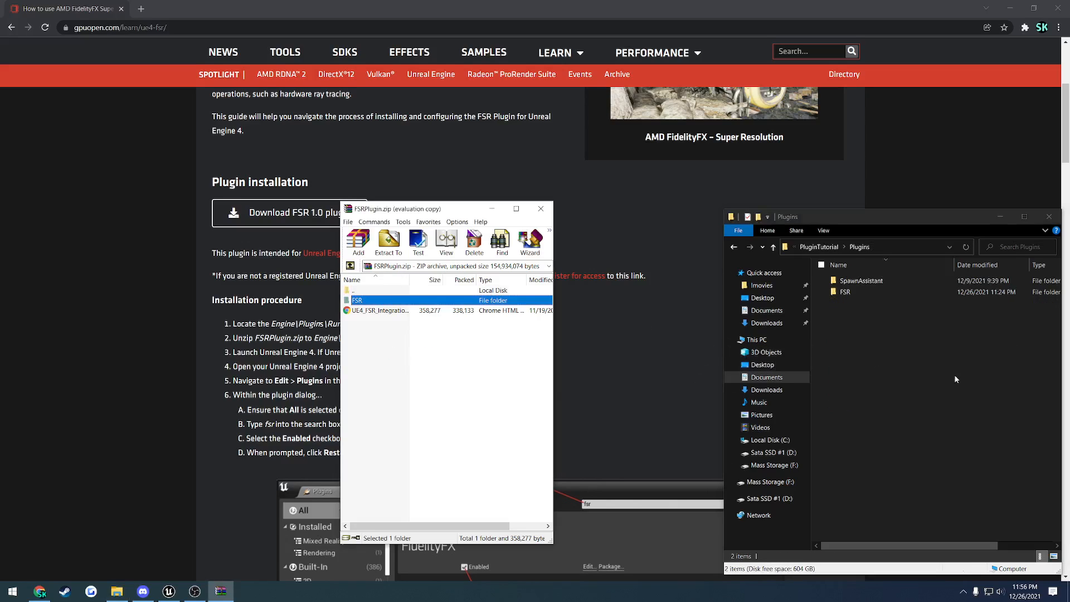
key(alt+Left)
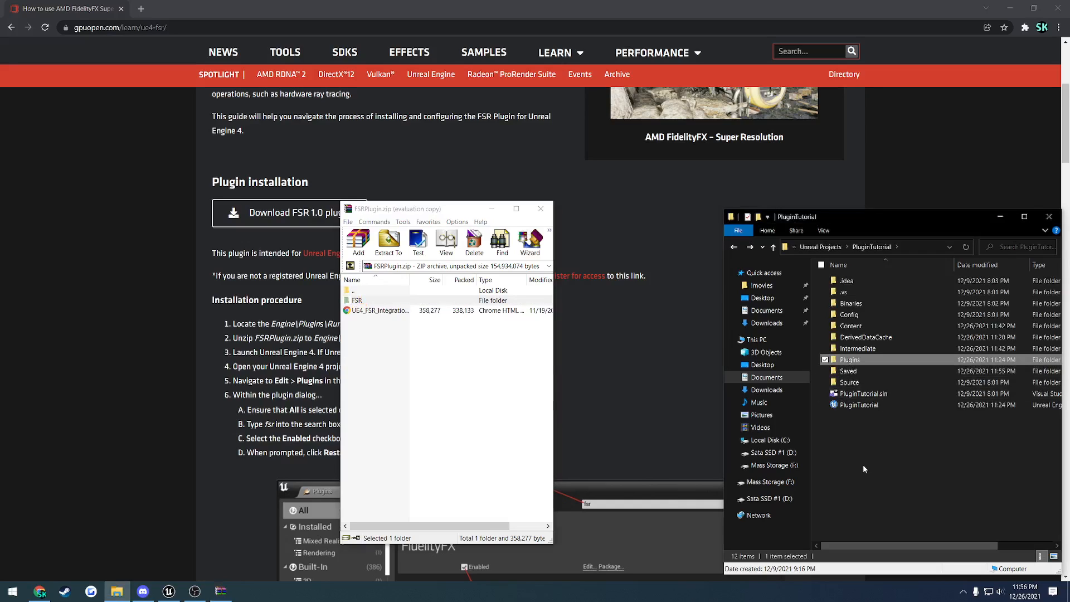
Step: Browse to Program Files\Epic Games on Local Disk (C:) and look over the installed engine version folders
click(770, 440)
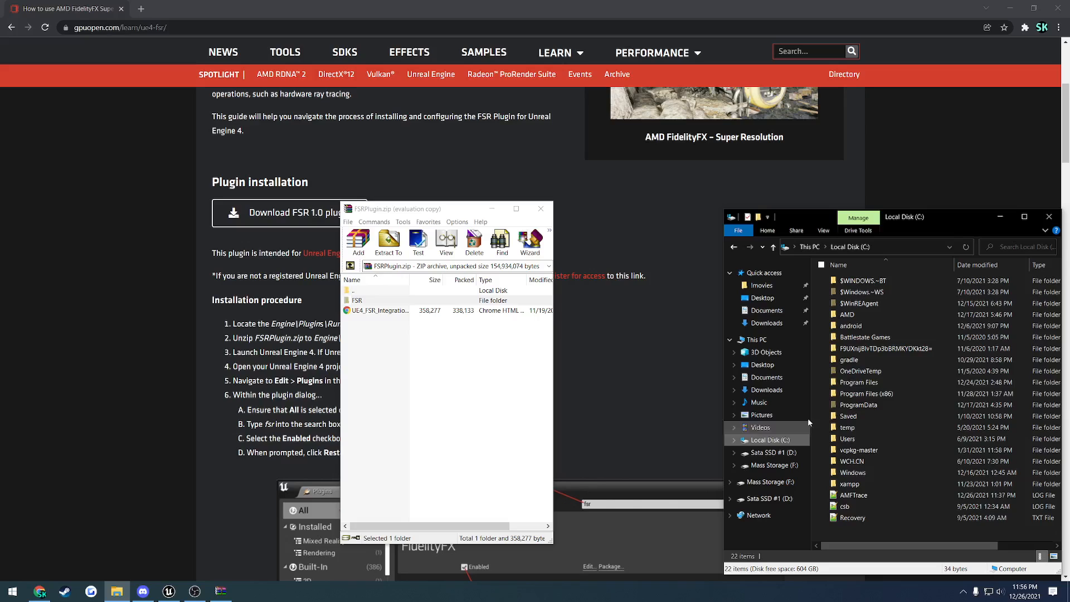
double_click(901, 383)
scroll(900, 481, down, 3)
click(876, 470)
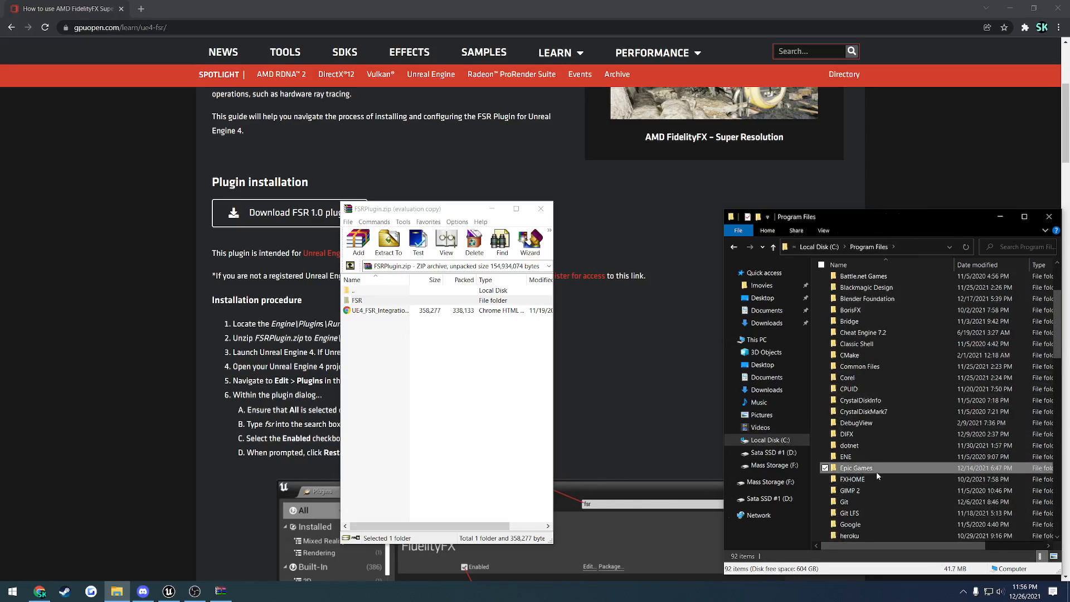
double_click(877, 472)
drag(895, 396, 822, 276)
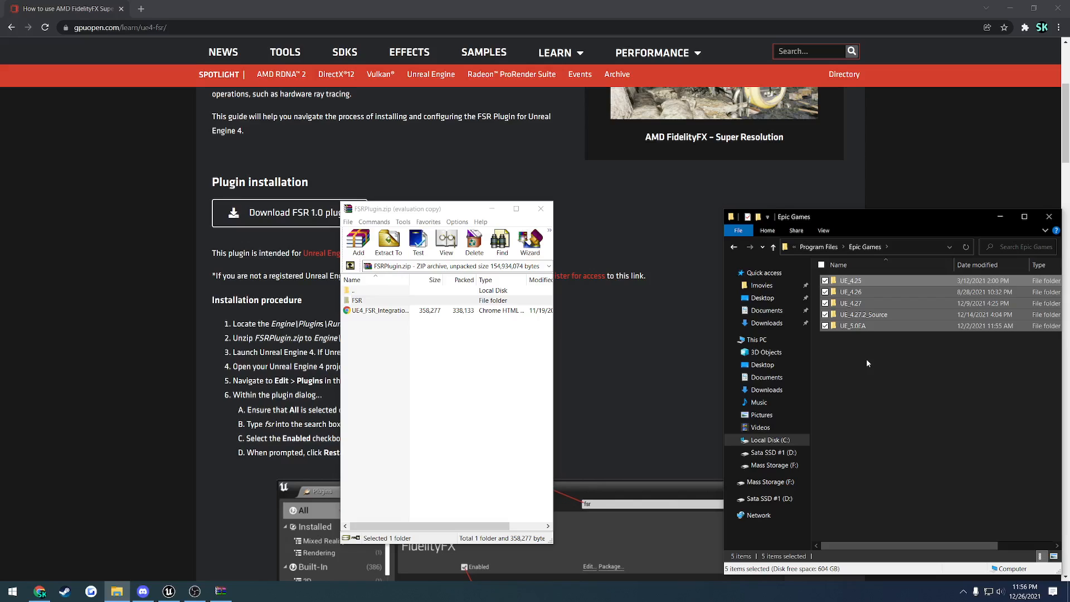
click(866, 361)
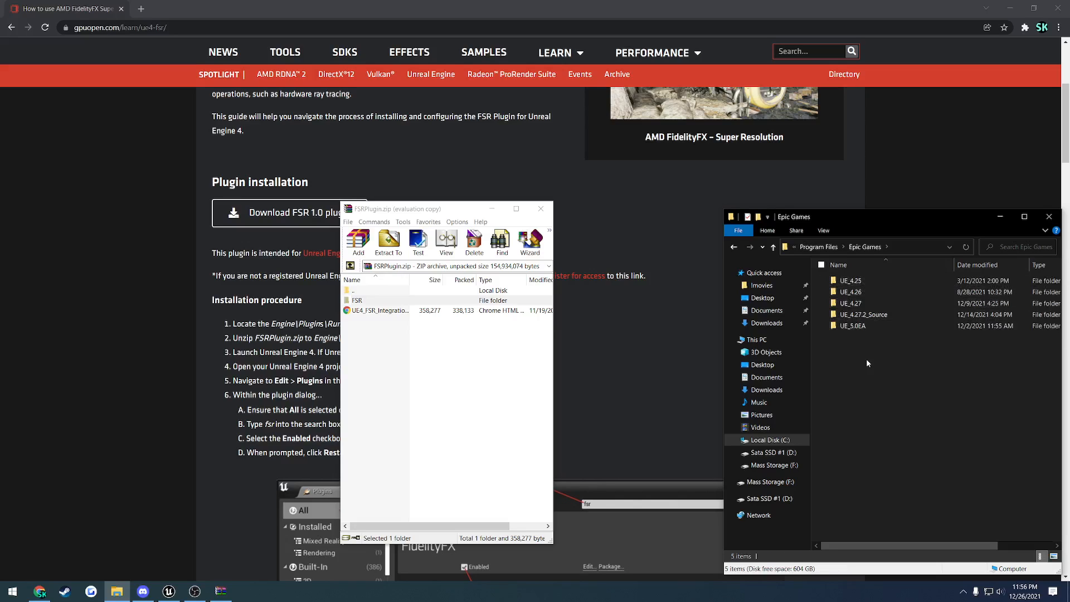
Step: Open the UE_4.27\Engine\Plugins folder, pick the archive's FSR folder as the one to copy, and close the archive
double_click(876, 304)
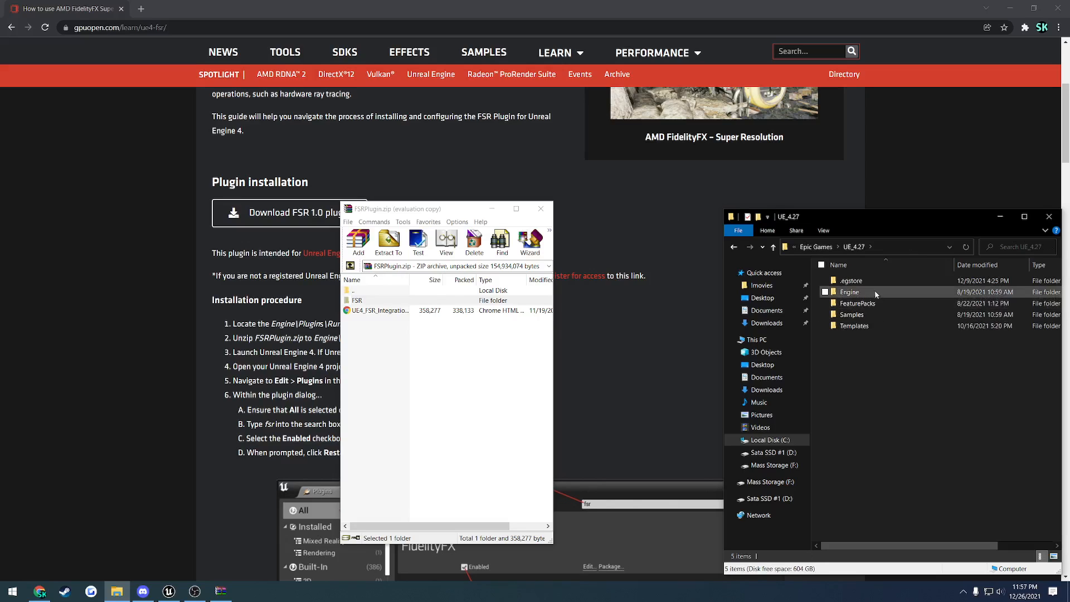
double_click(875, 293)
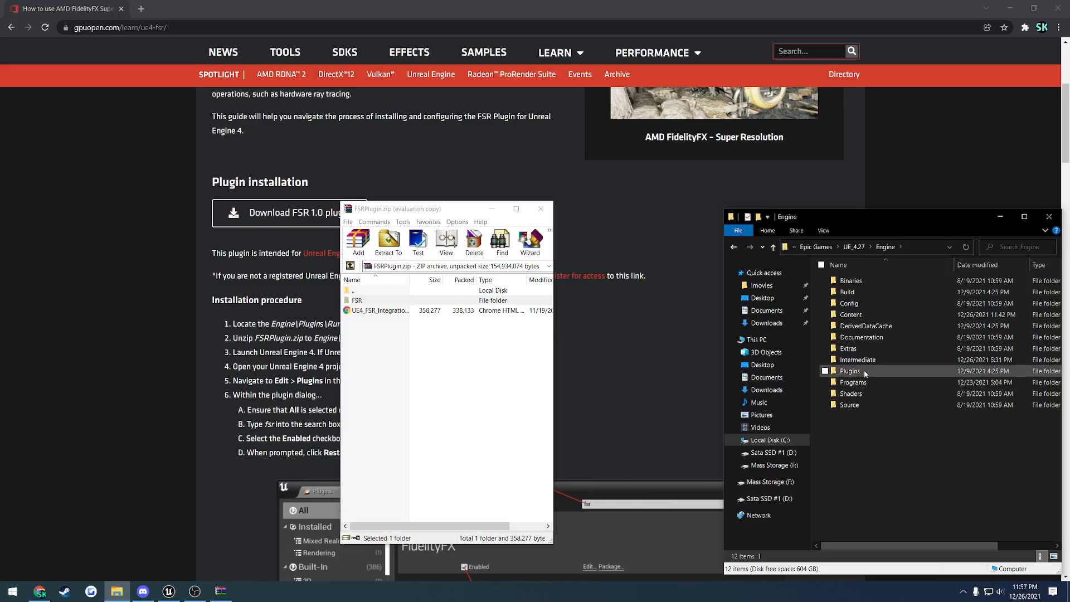
double_click(864, 370)
click(357, 300)
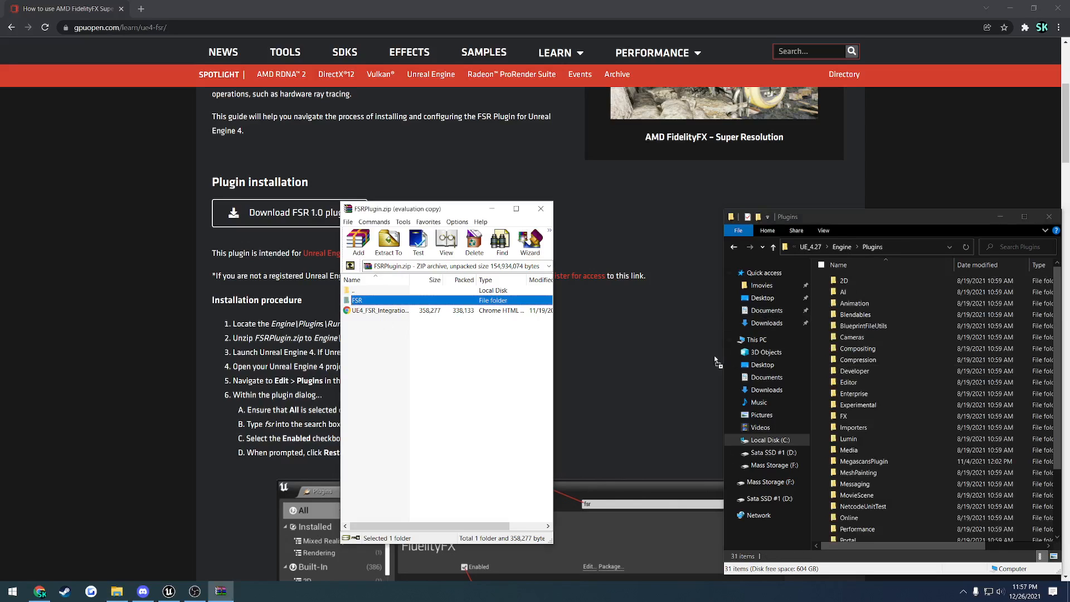
click(540, 208)
Step: Highlight the unzip instruction and its AMD destination folder in the installation procedure
drag(483, 341, 237, 340)
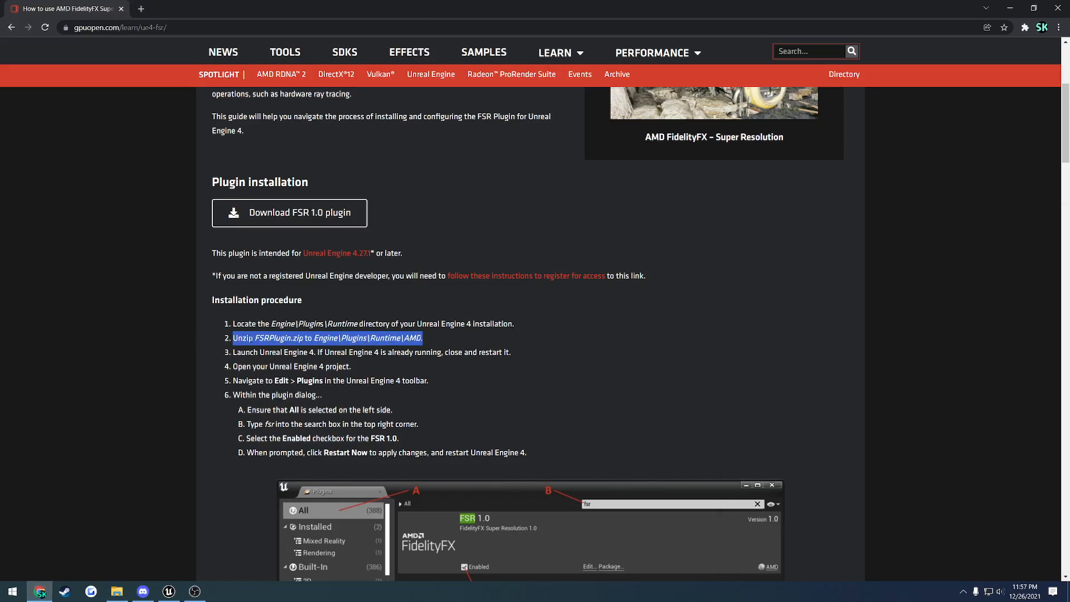
click(318, 349)
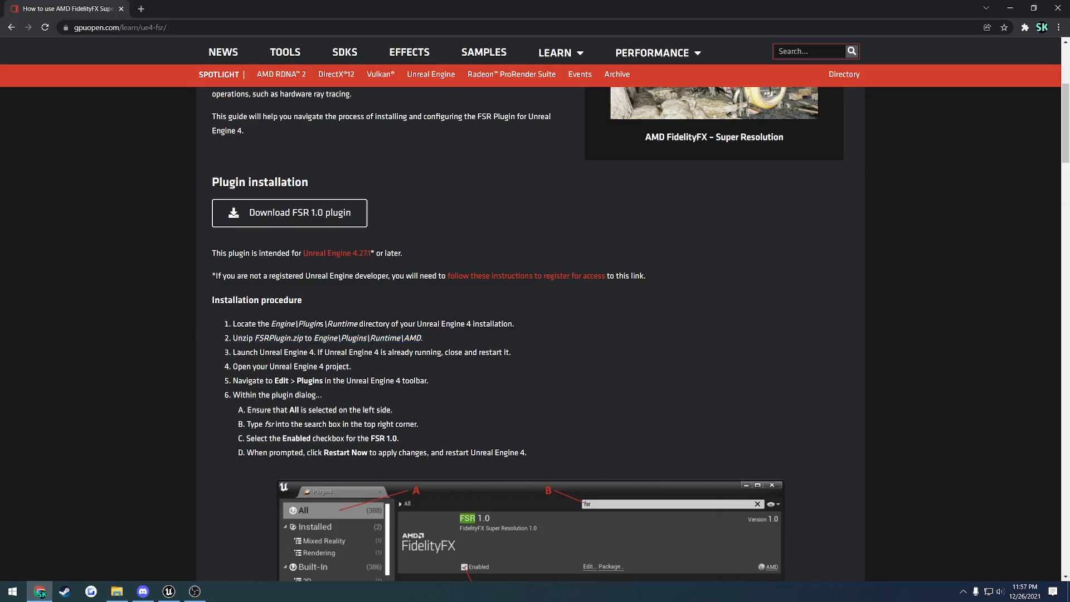
drag(369, 339, 421, 338)
Step: In File Explorer, create a folder named AMD in the engine's Plugins\Runtime directory and delete it again
click(116, 590)
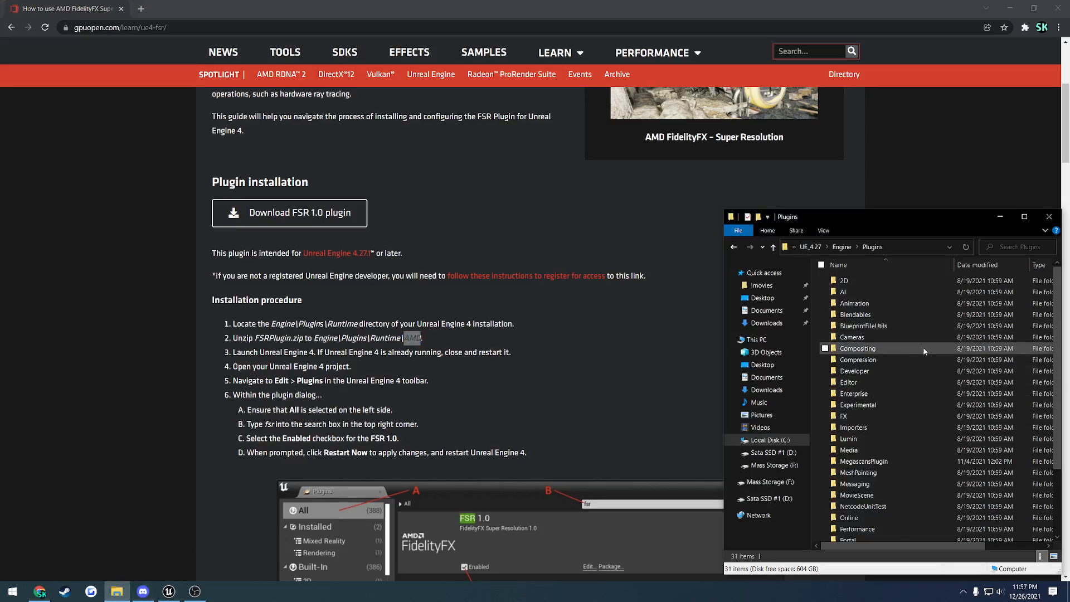
scroll(891, 401, down, 3)
double_click(852, 468)
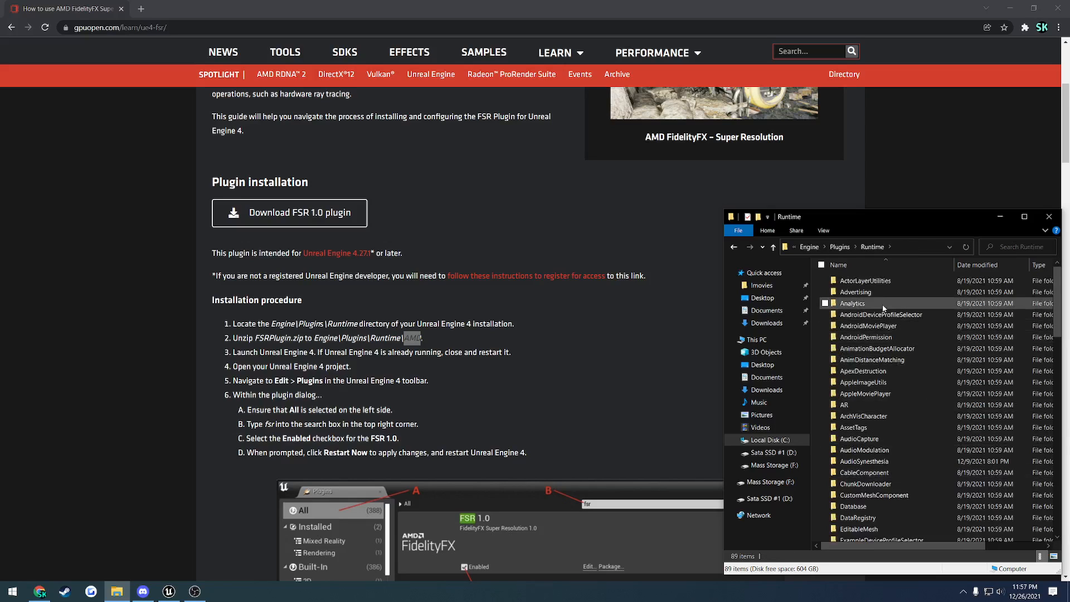
right_click(818, 380)
mouse_move(857, 355)
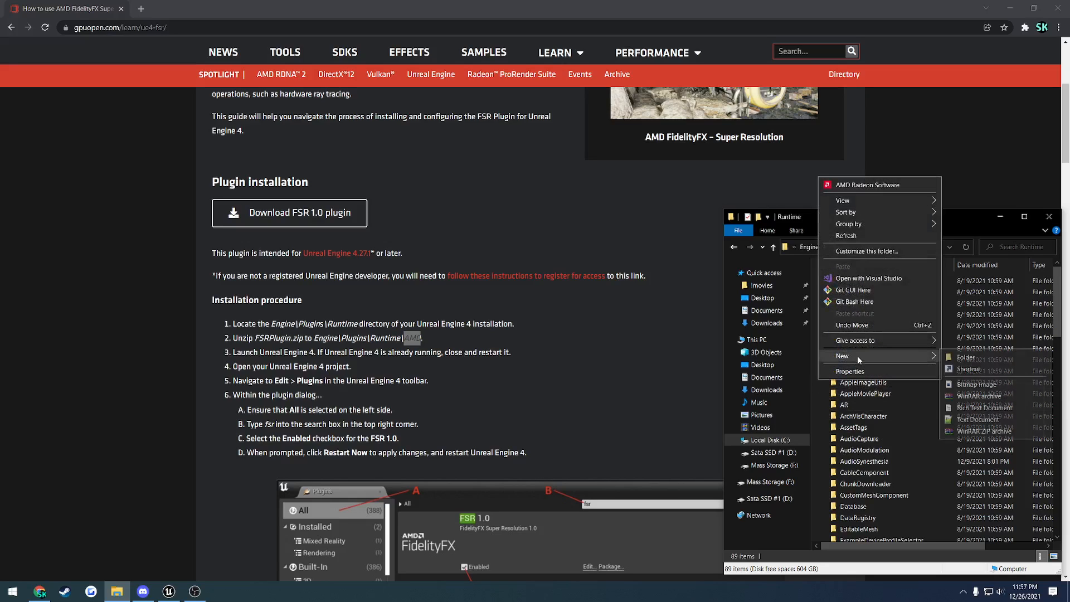
click(963, 356)
text(AMD)
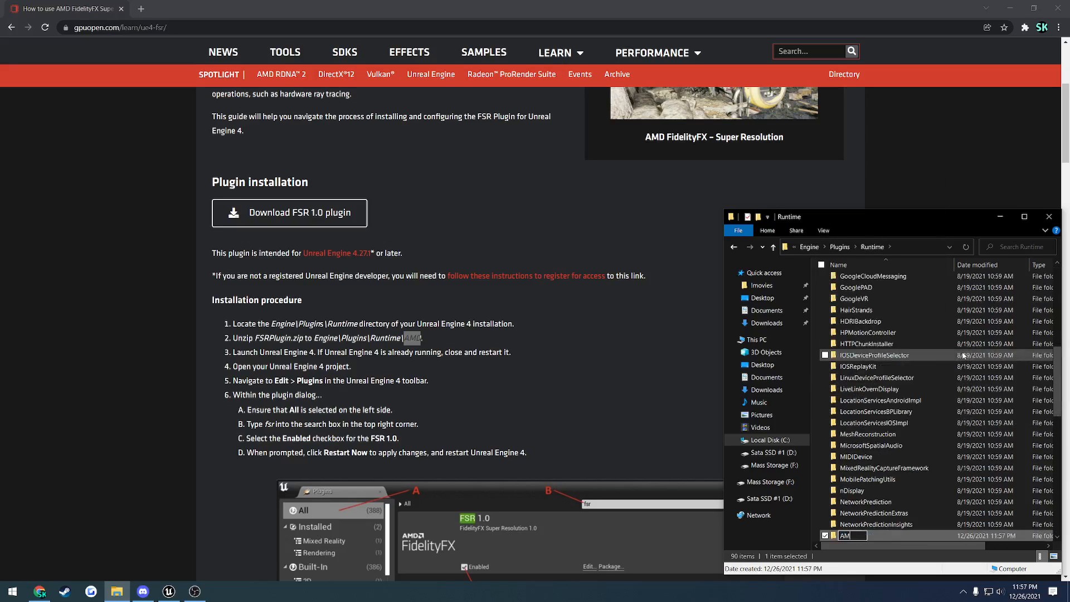
key(Return)
key(Delete)
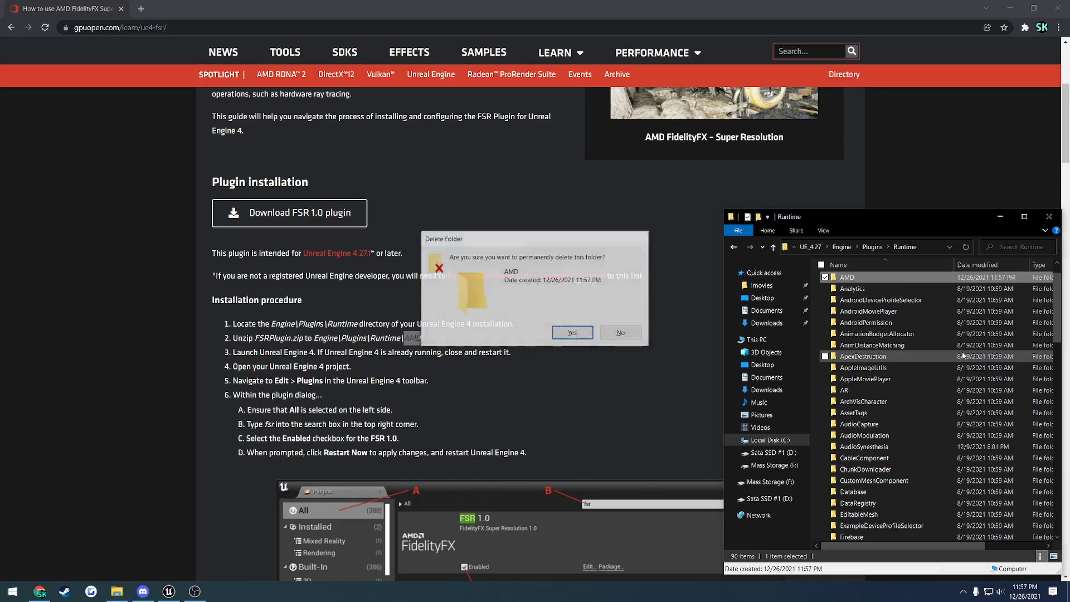
key(Return)
Step: Return to the PluginTutorial project folder and open the PluginTutorial project in Unreal Engine
key(alt+Left)
key(alt+Left)
key(alt+Left)
key(alt+Left)
key(alt+Left)
key(alt+Left)
key(alt+Left)
key(alt+Left)
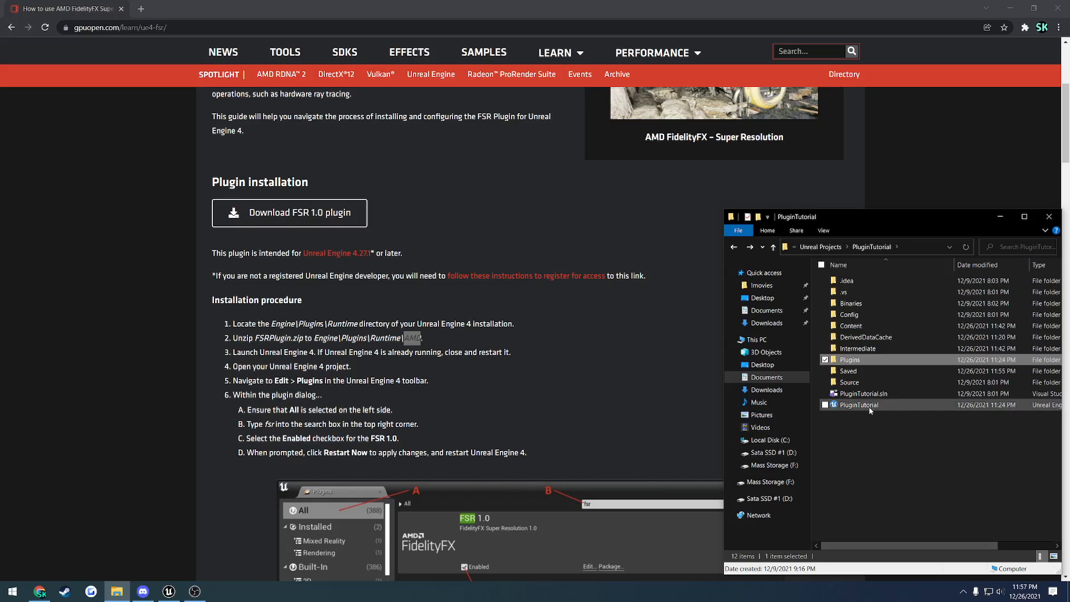
double_click(868, 407)
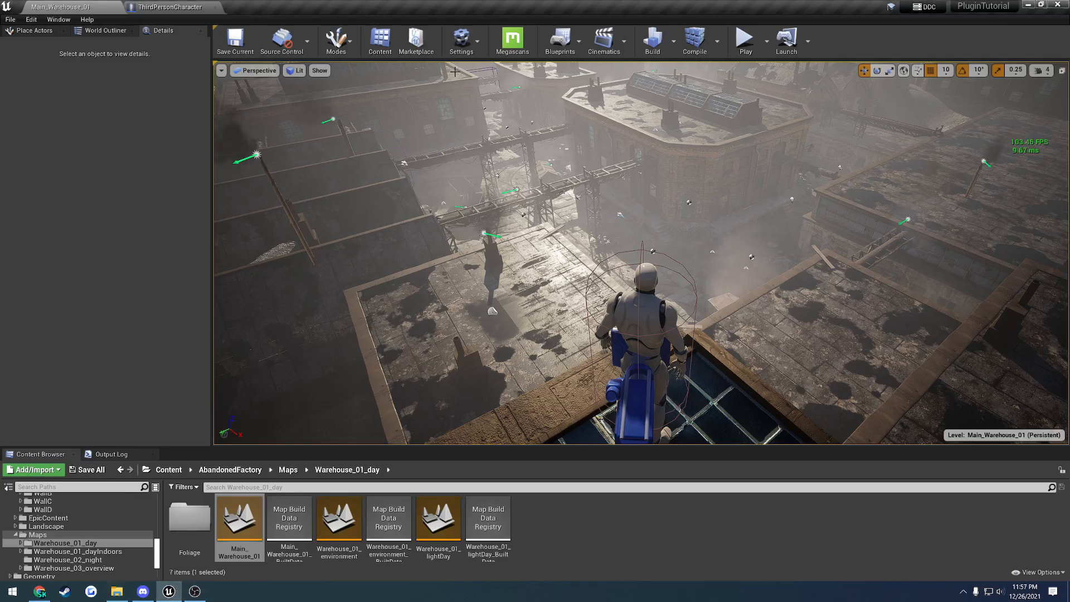
Step: Check the plugin list for the FSR 1.0 plugin under Installed > Rendering and by searching all plugins for FSR, and close the list
click(462, 46)
click(482, 93)
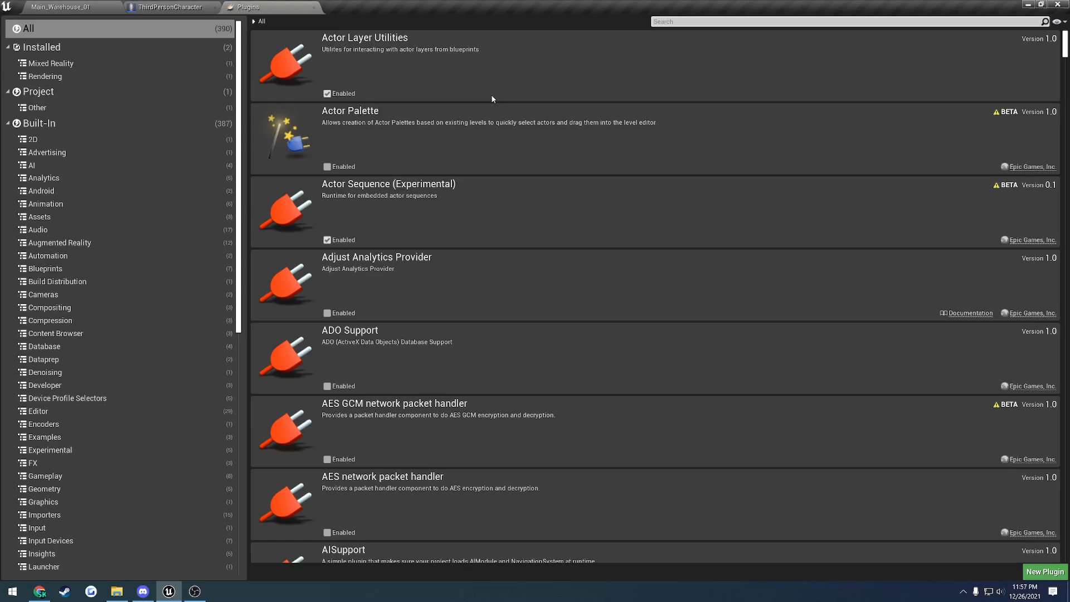
click(58, 77)
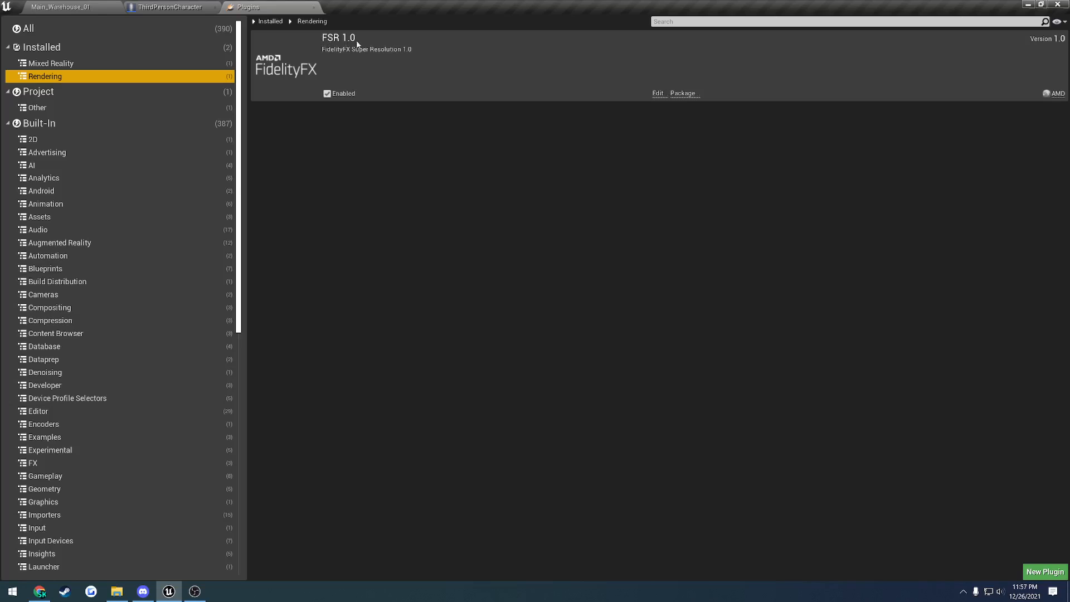
click(116, 32)
click(699, 22)
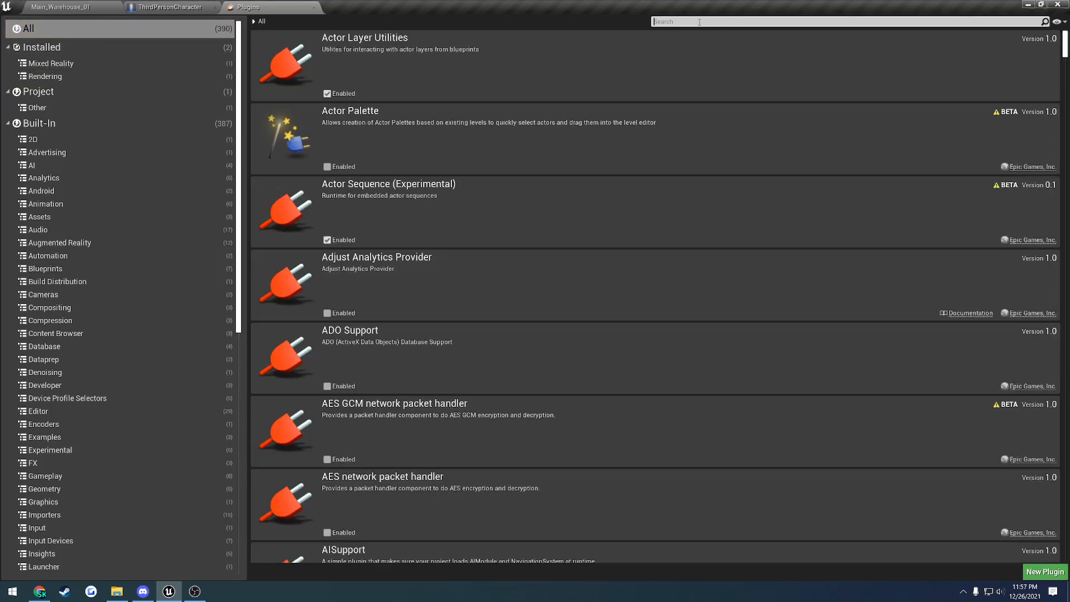
text(FSR)
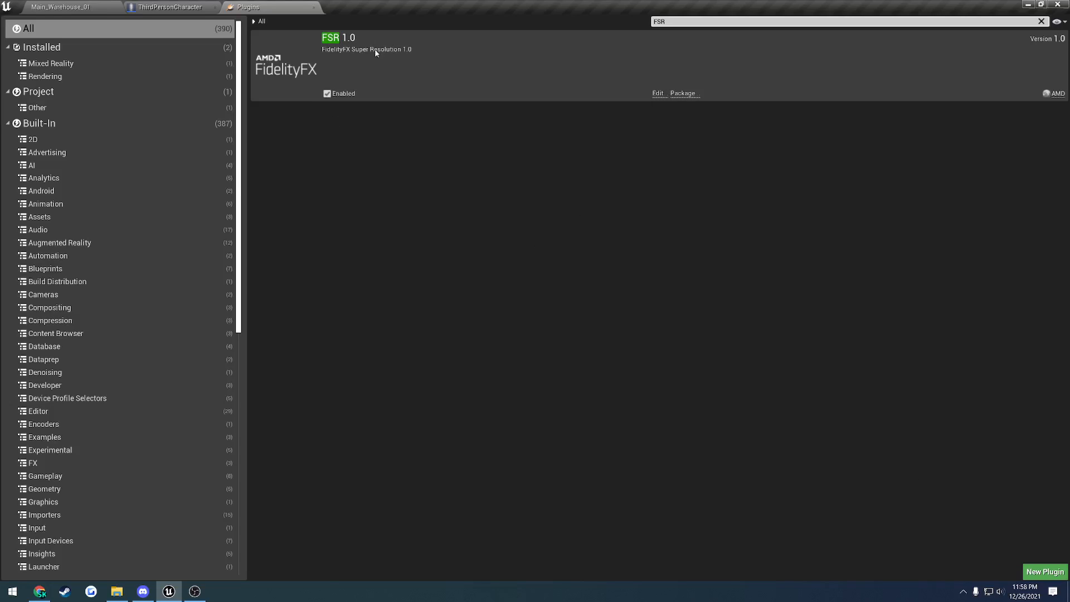
click(314, 8)
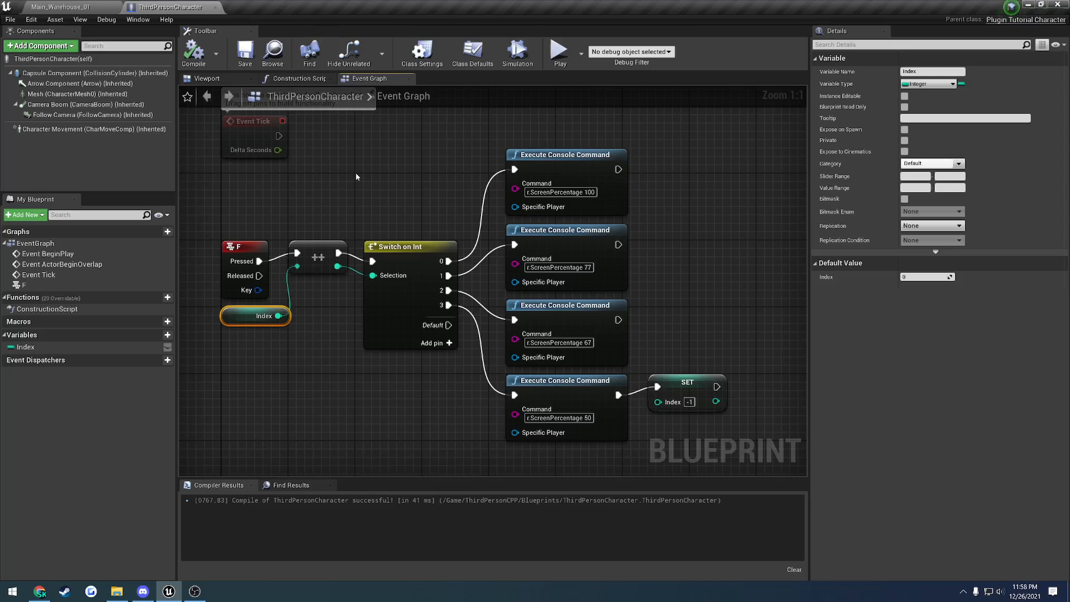
Step: Examine the ThirdPersonCharacter event graph's F-key logic and select its four Execute Console Command nodes
right_drag(355, 173, 385, 171)
drag(742, 435, 285, 132)
click(444, 188)
right_drag(468, 184, 386, 198)
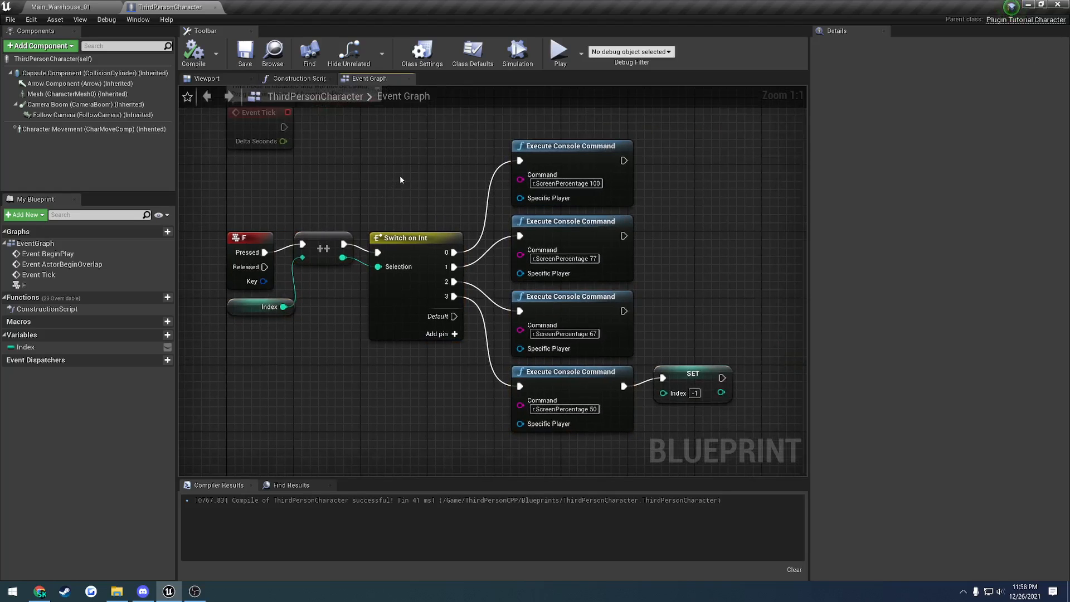
drag(551, 122, 585, 456)
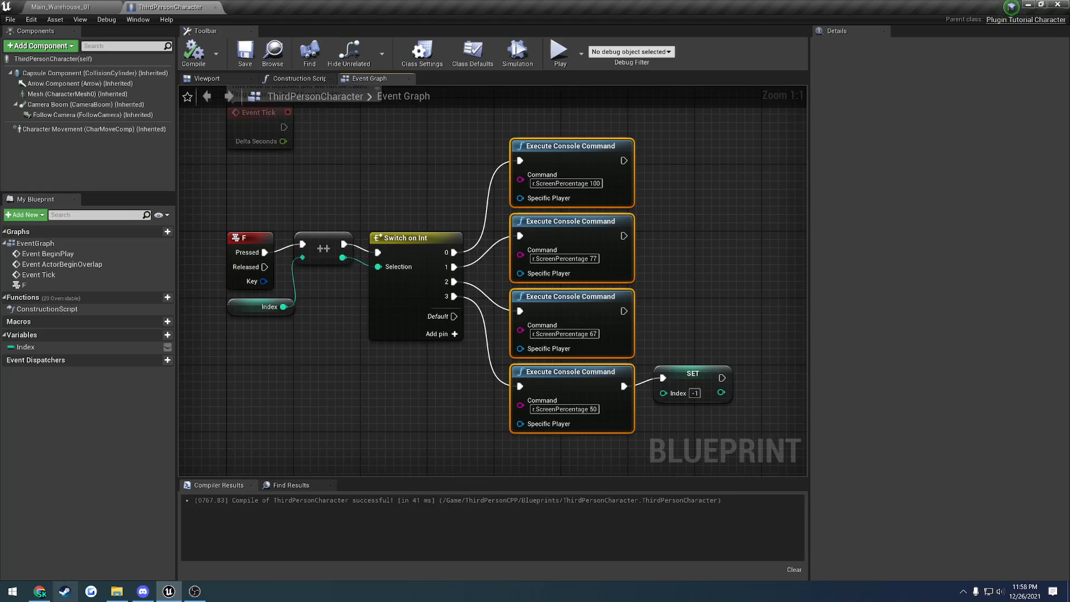
Step: Switch to the GPUOpen page in Chrome and read the recommended r.ScreenPercentage values under Plugin configuration
click(40, 590)
click(632, 342)
scroll(632, 342, down, 10)
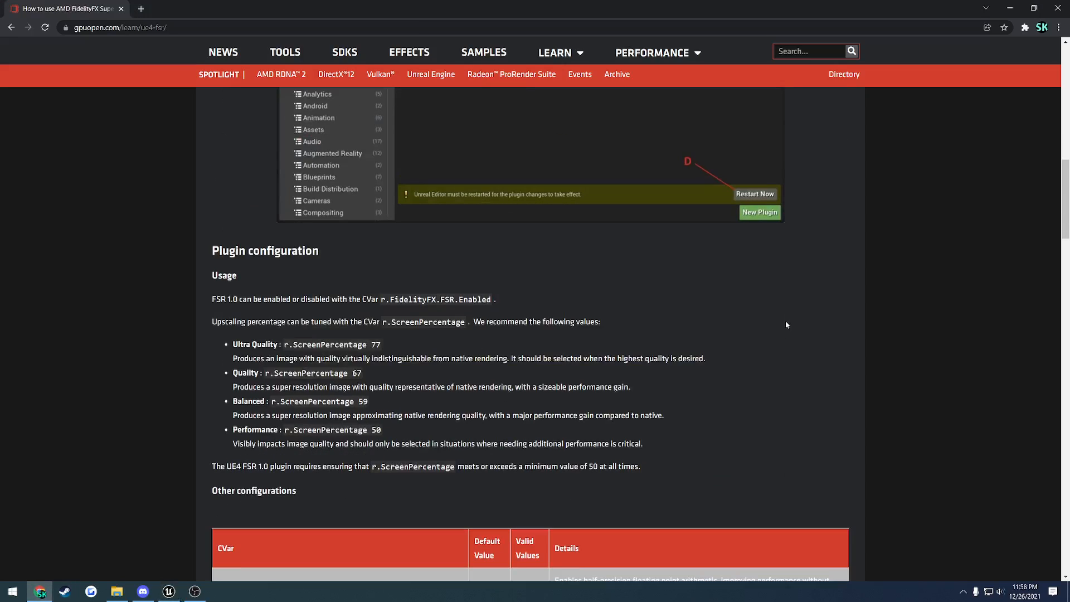
scroll(761, 309, down, 1)
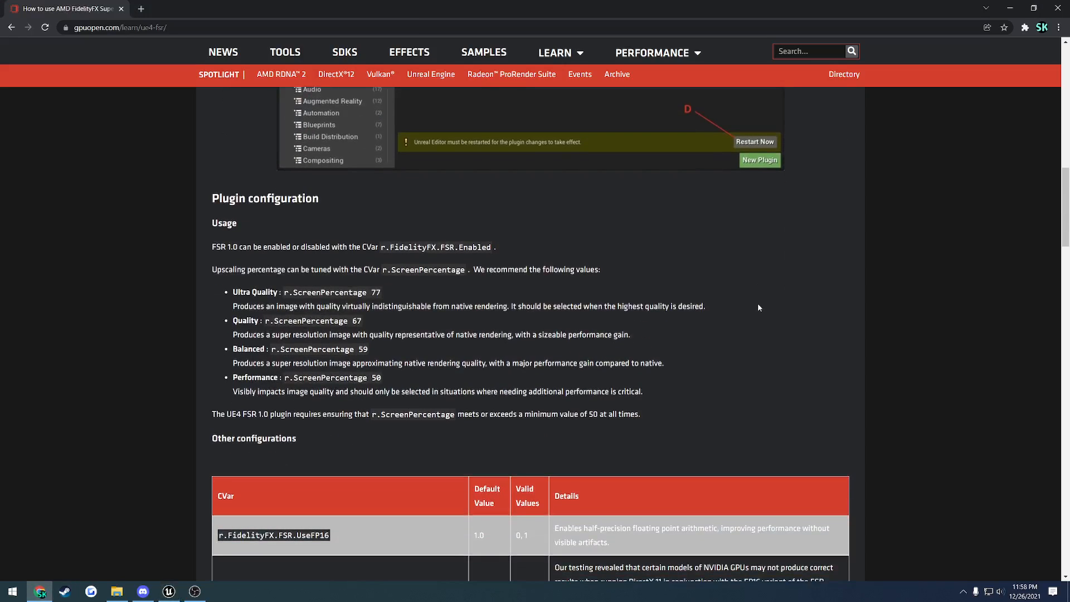
Step: Read the r.FidelityFX.FSR.UseFP16 row and the CVars below it in the Other configurations table
scroll(758, 304, down, 2)
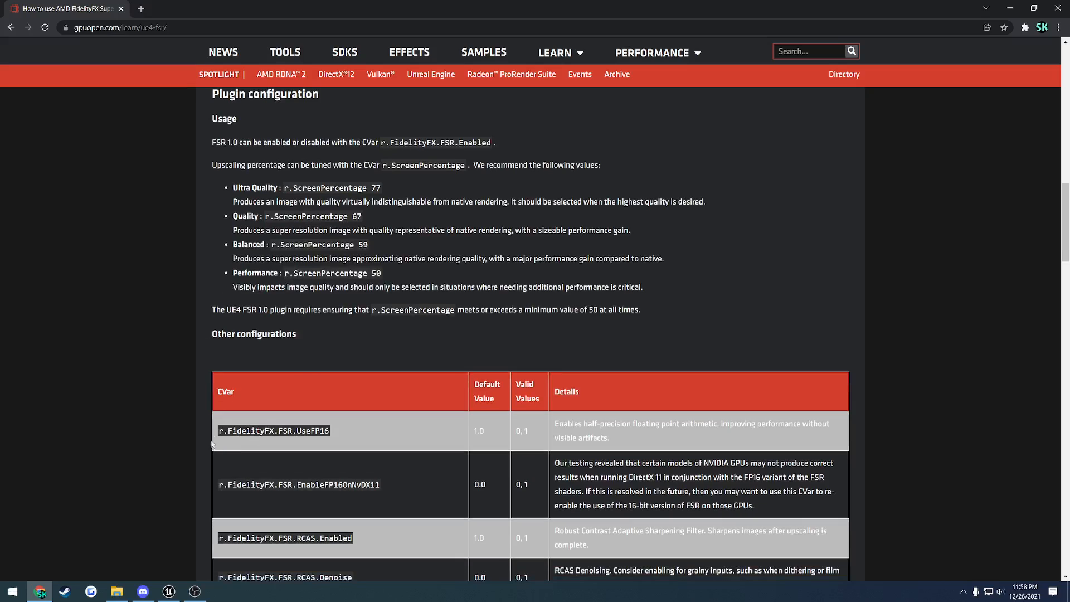
drag(219, 435, 334, 433)
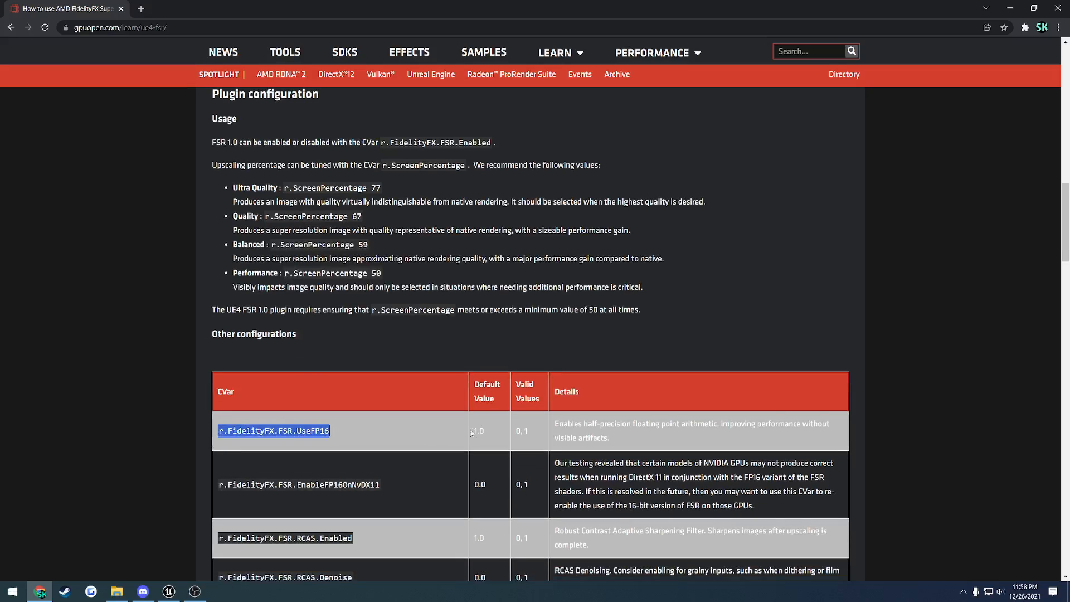
drag(486, 433, 610, 440)
click(635, 446)
scroll(635, 446, down, 1)
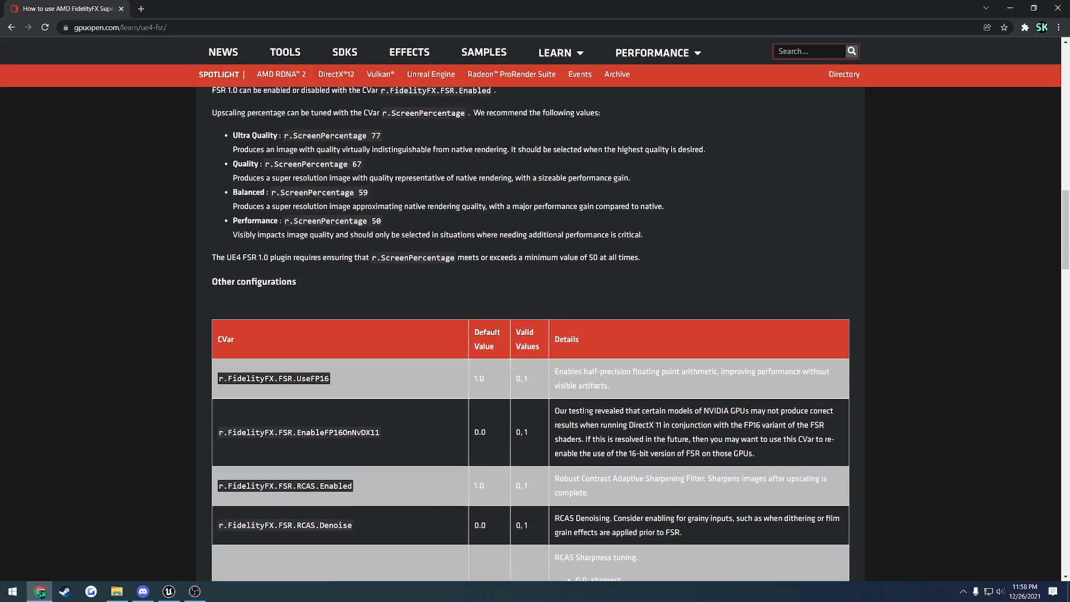
scroll(443, 383, down, 1)
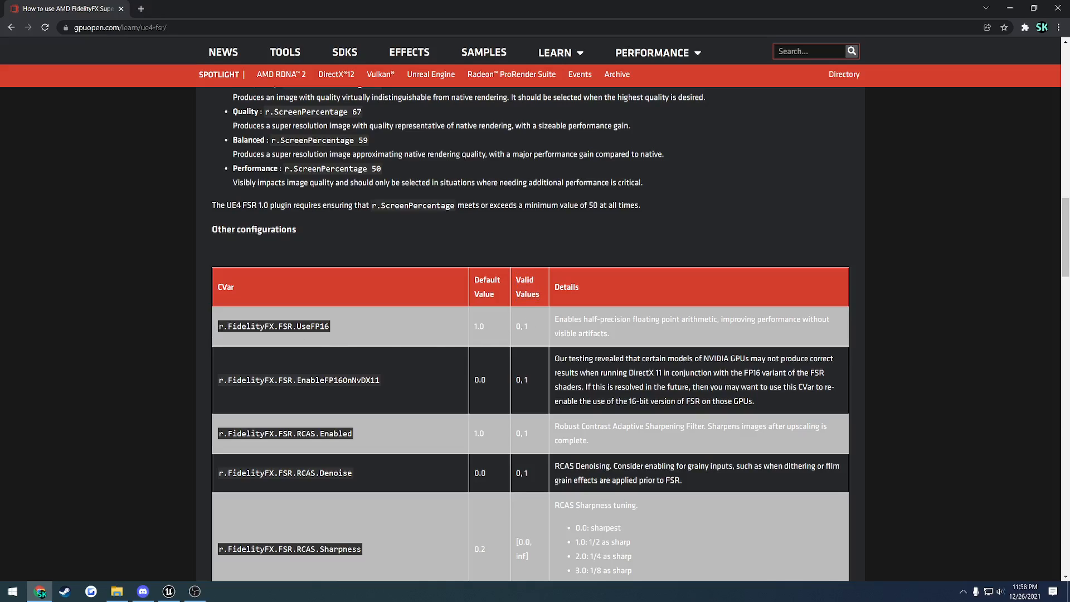
Step: Copy r.FidelityFX.FSR.UseFP16, try it with value 0 as the last Execute Console Command node's command in Unreal Engine, and undo the change
drag(217, 329, 330, 326)
key(ctrl+c)
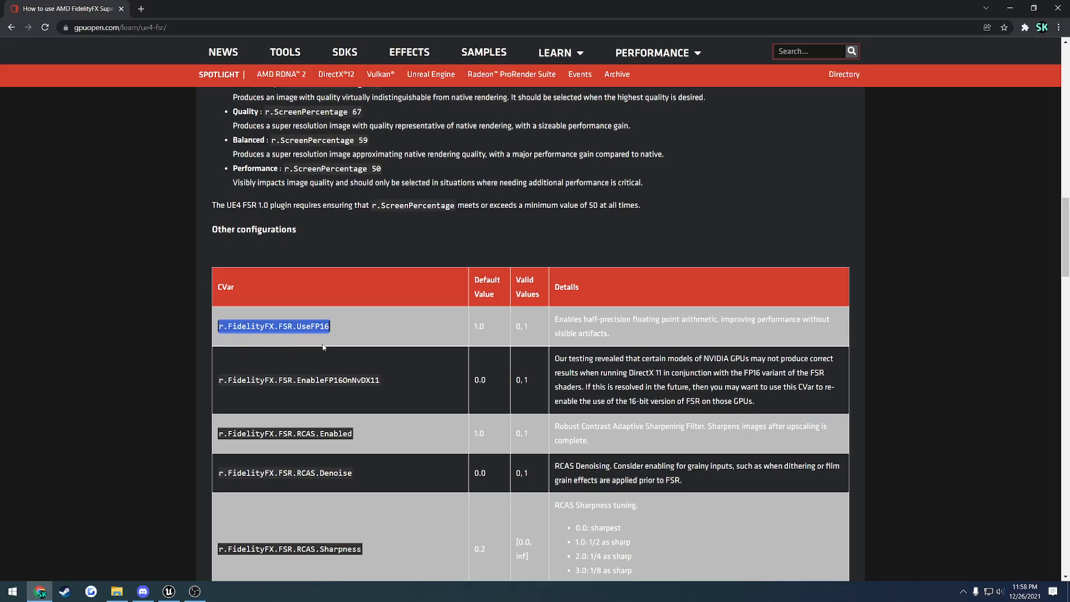
click(169, 590)
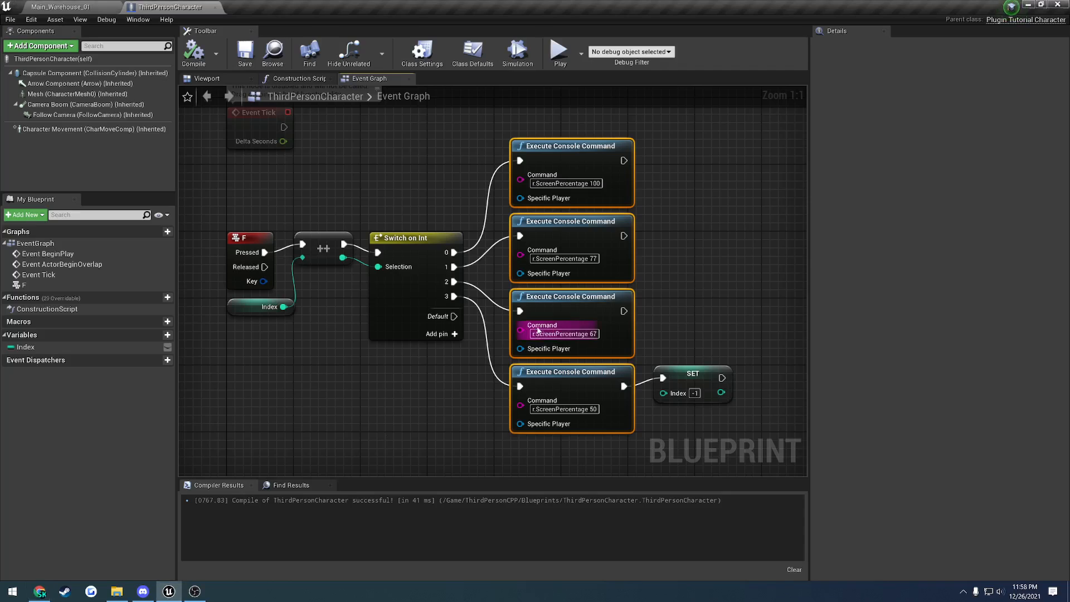
click(532, 409)
key(ctrl+v)
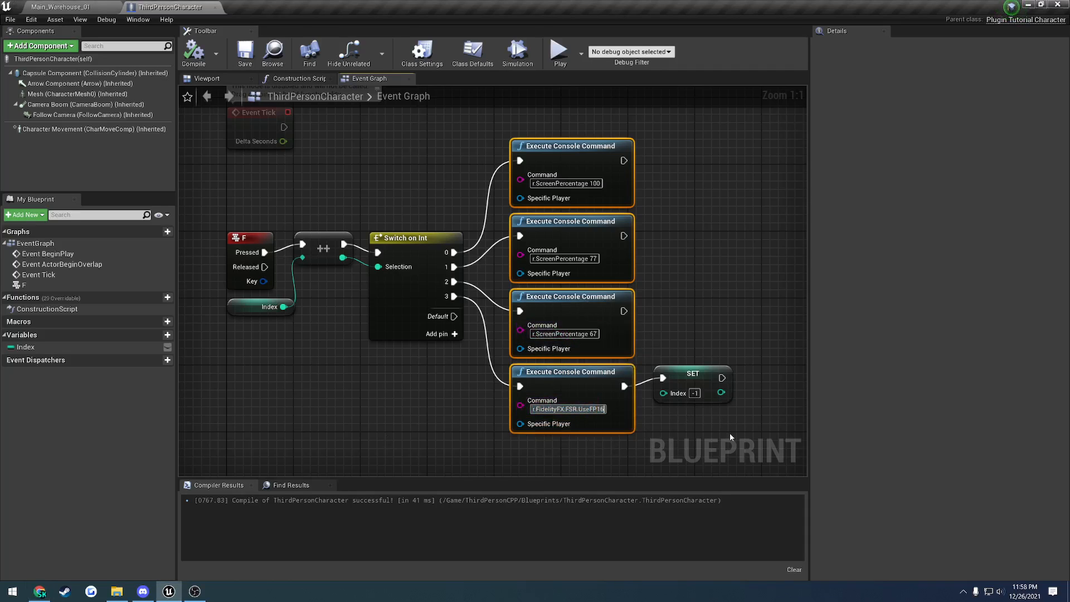
key(Return)
text(t)
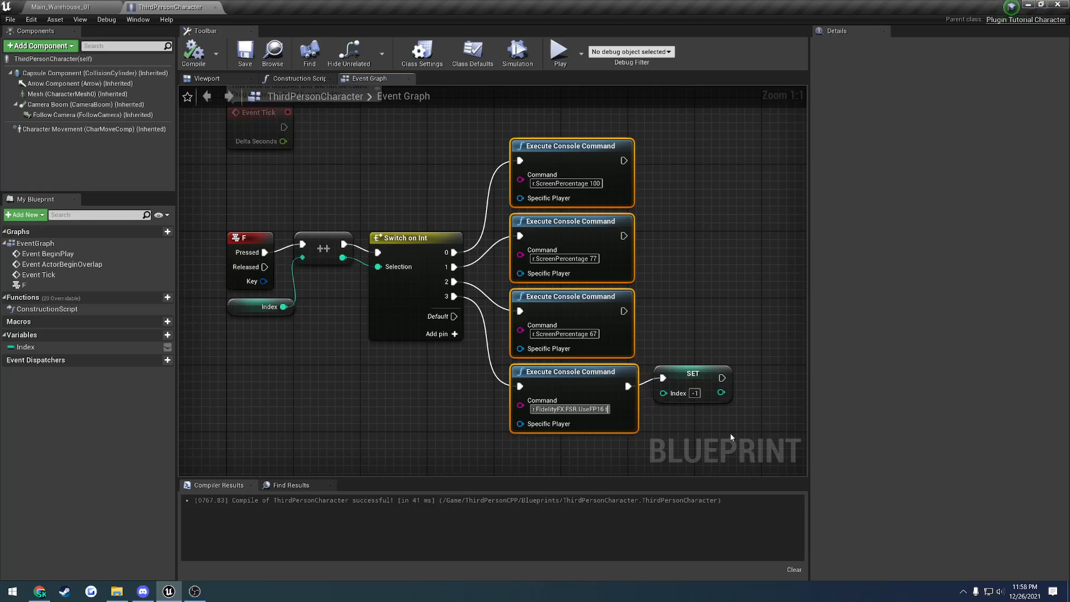
key(BackSpace)
text(1)
key(BackSpace)
text(0)
click(723, 427)
key(ctrl+z)
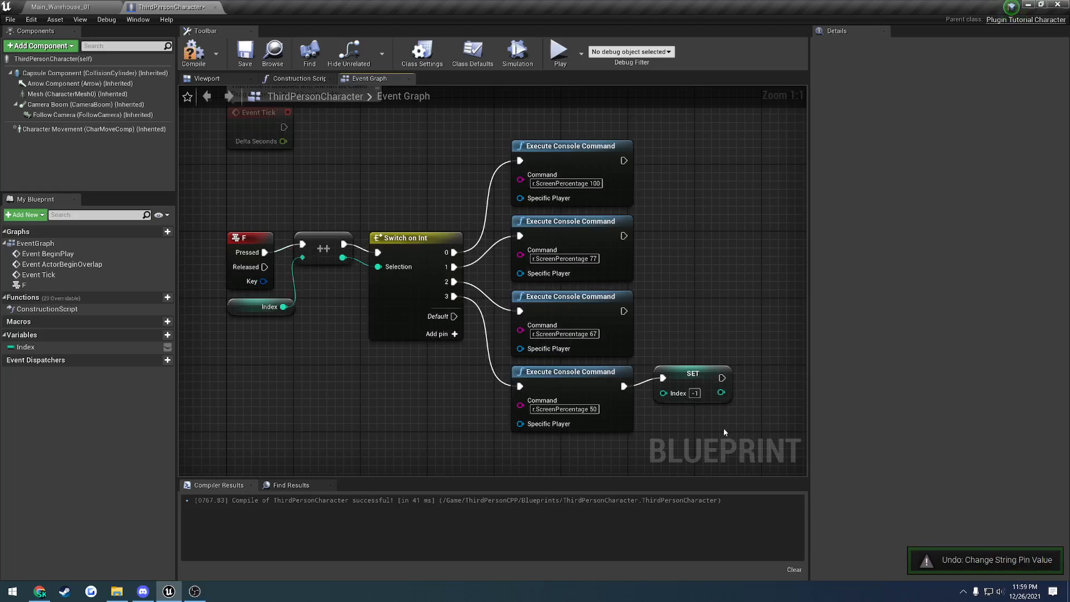
Step: Switch to the GPUOpen page in Chrome and read the valid values and tuning levels for r.FidelityFX.FSR.RCAS.Sharpness
click(40, 592)
click(443, 370)
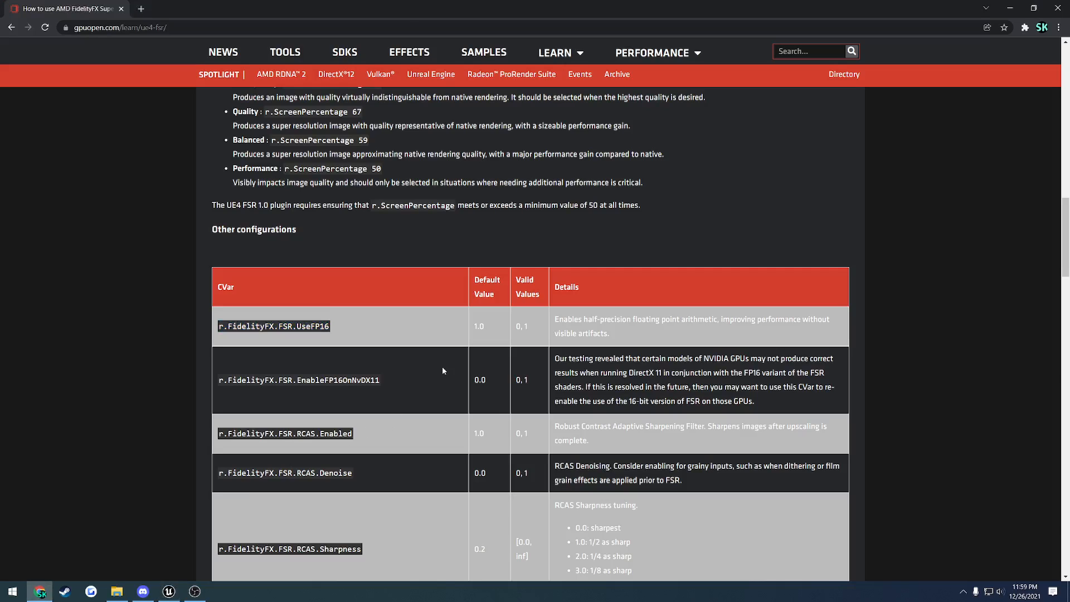
scroll(453, 370, down, 4)
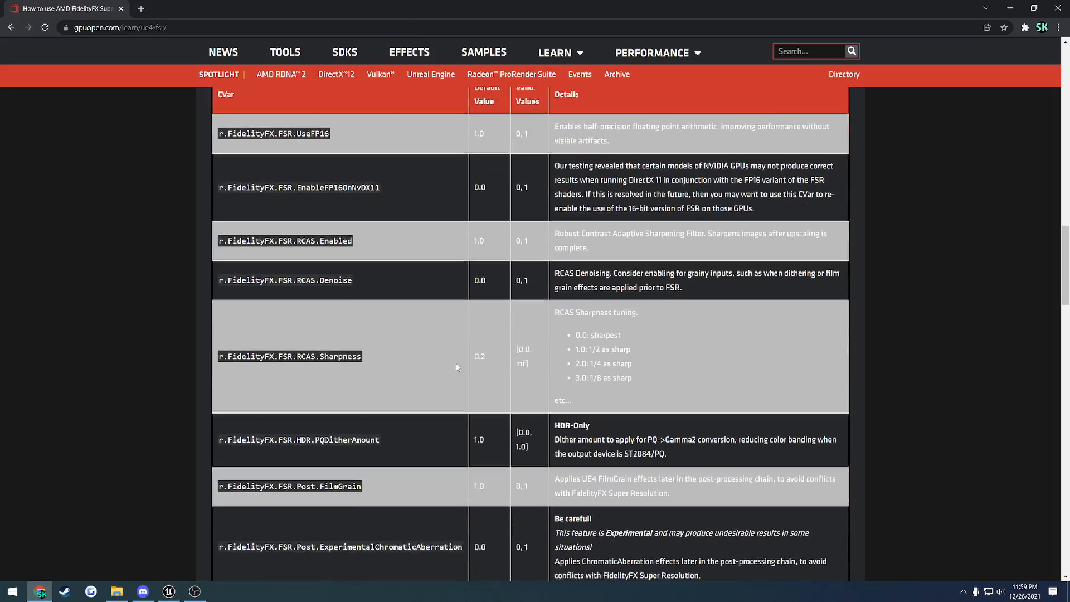
drag(367, 341, 217, 341)
click(533, 340)
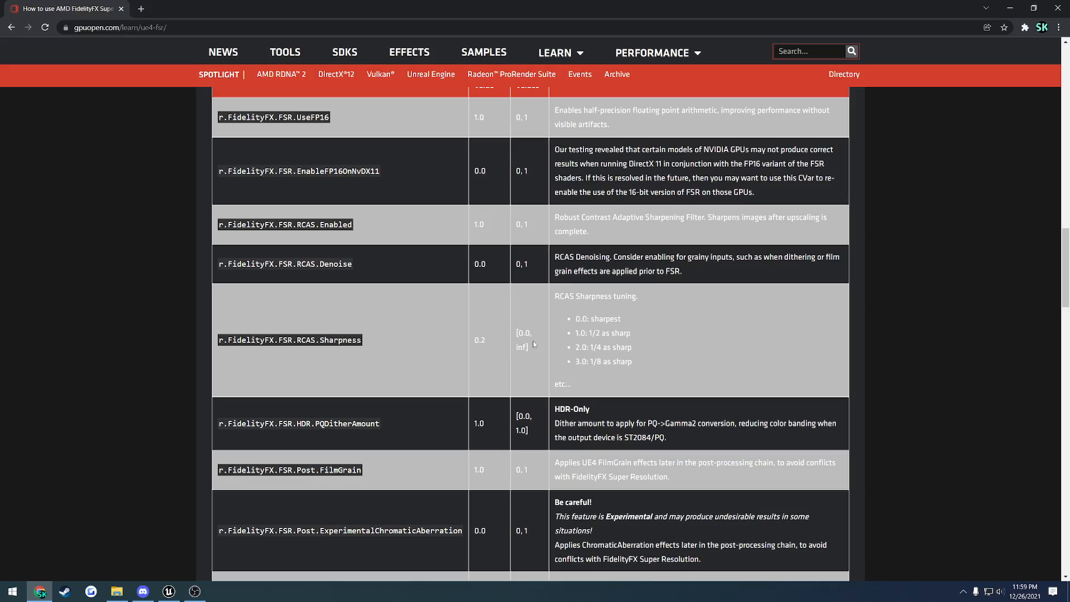
mouse_move(518, 334)
mouse_down()
mouse_move(531, 336)
mouse_move(523, 348)
mouse_up()
drag(577, 320, 638, 367)
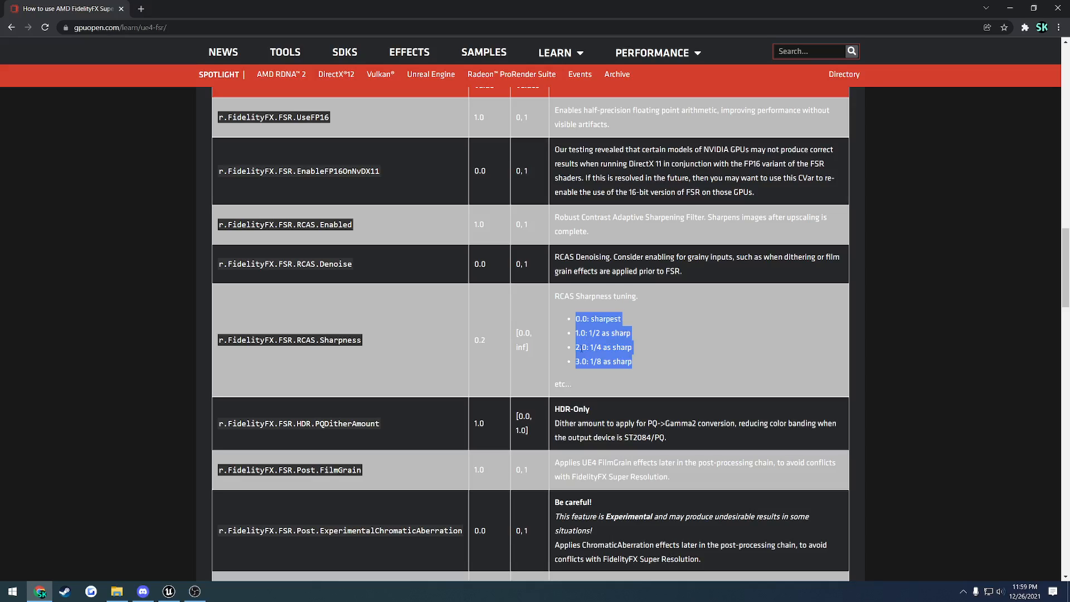
click(643, 364)
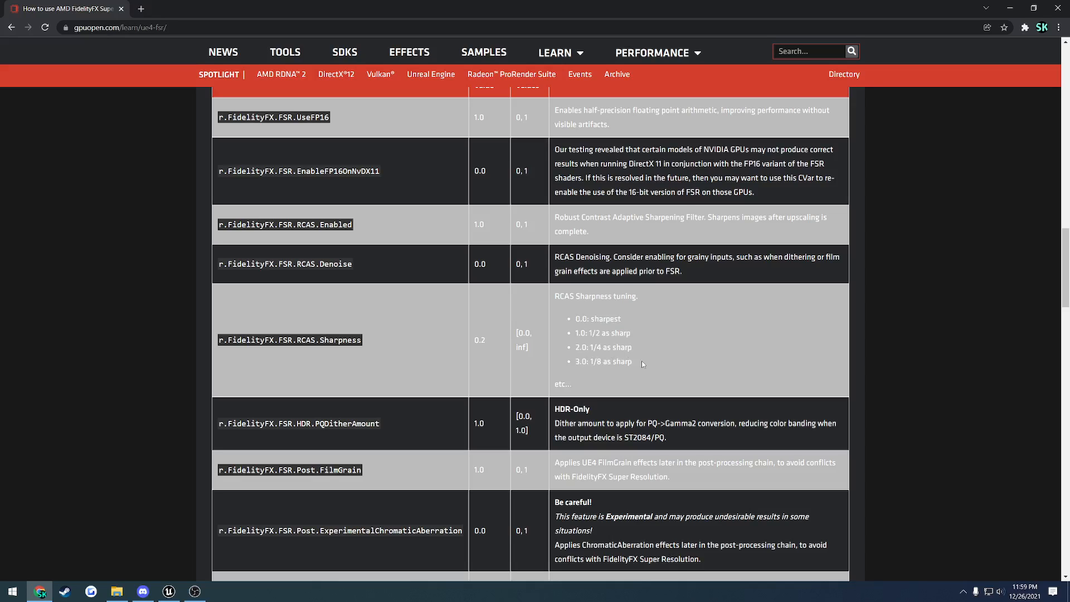
scroll(419, 436, up, 6)
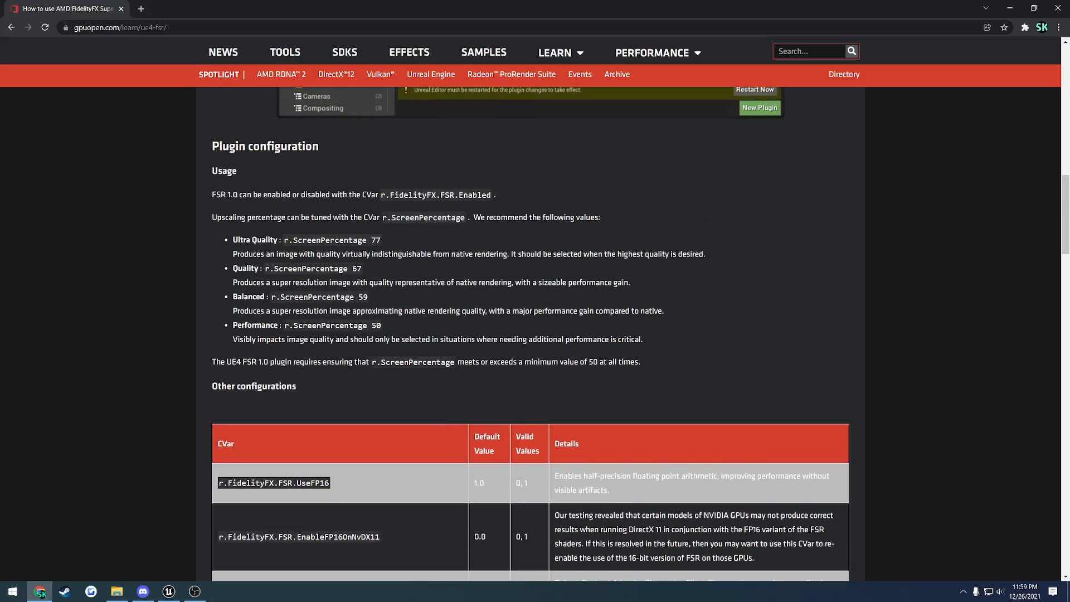
Step: Return to Unreal Engine and review the r.ScreenPercentage commands in the four Execute Console Command nodes
click(169, 591)
drag(589, 450, 559, 170)
click(722, 189)
right_drag(698, 199, 675, 196)
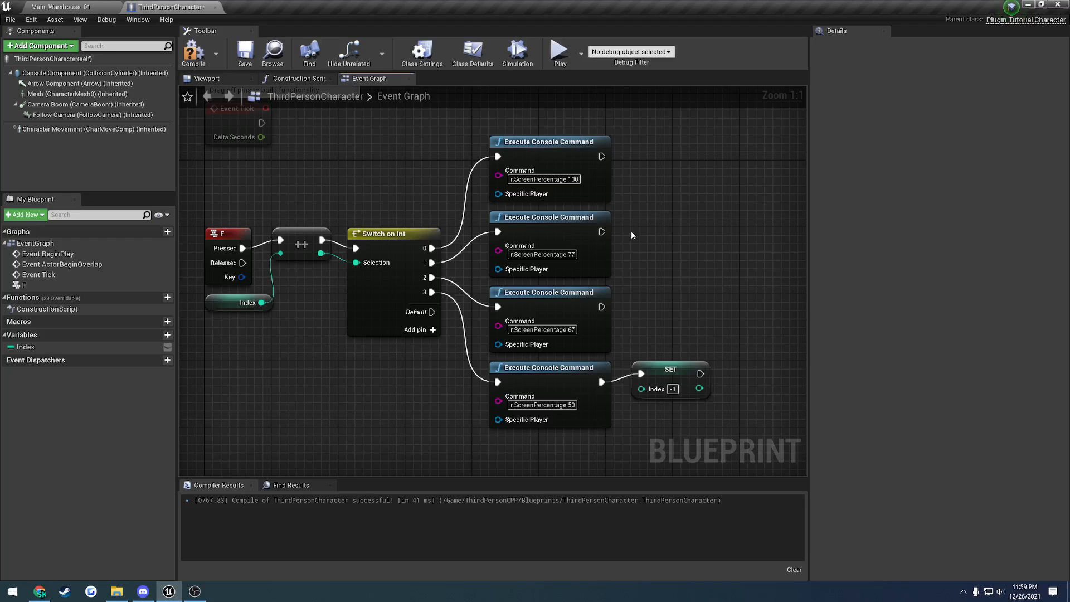
click(591, 248)
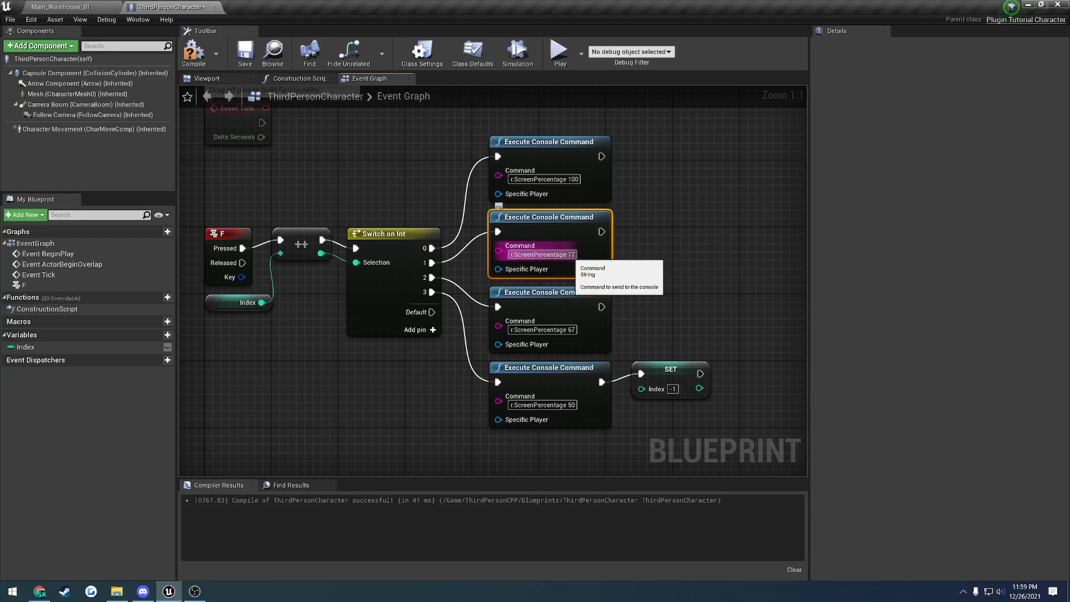
key(alt+Tab)
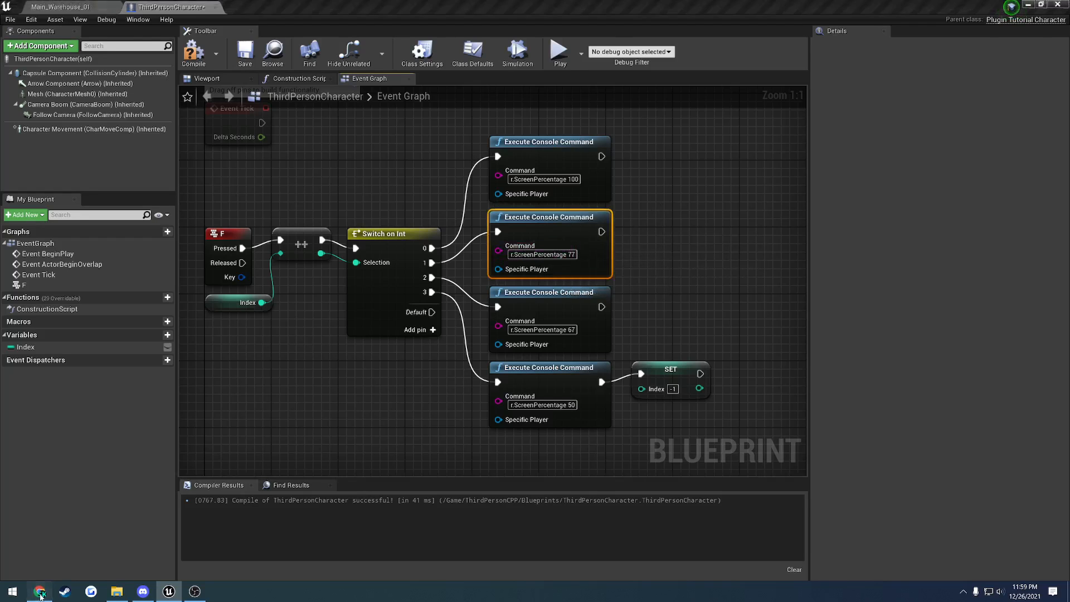
key(alt+Tab)
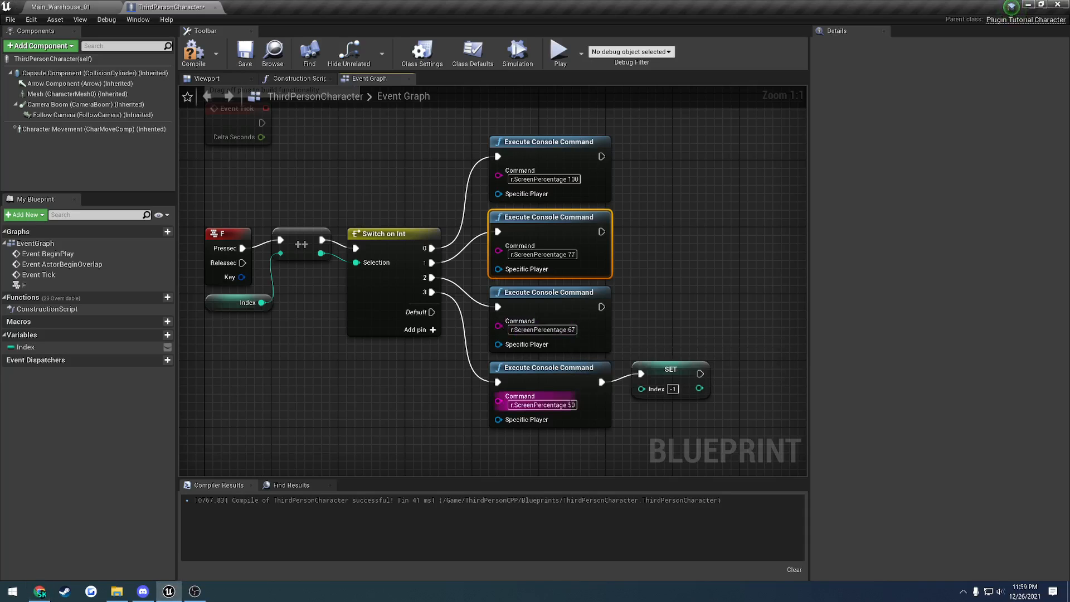
Step: Compare the Execute Console Command nodes' r.ScreenPercentage values with the Quality, Balanced and Performance values recommended on the GPUOpen page in Chrome
key(alt+Tab)
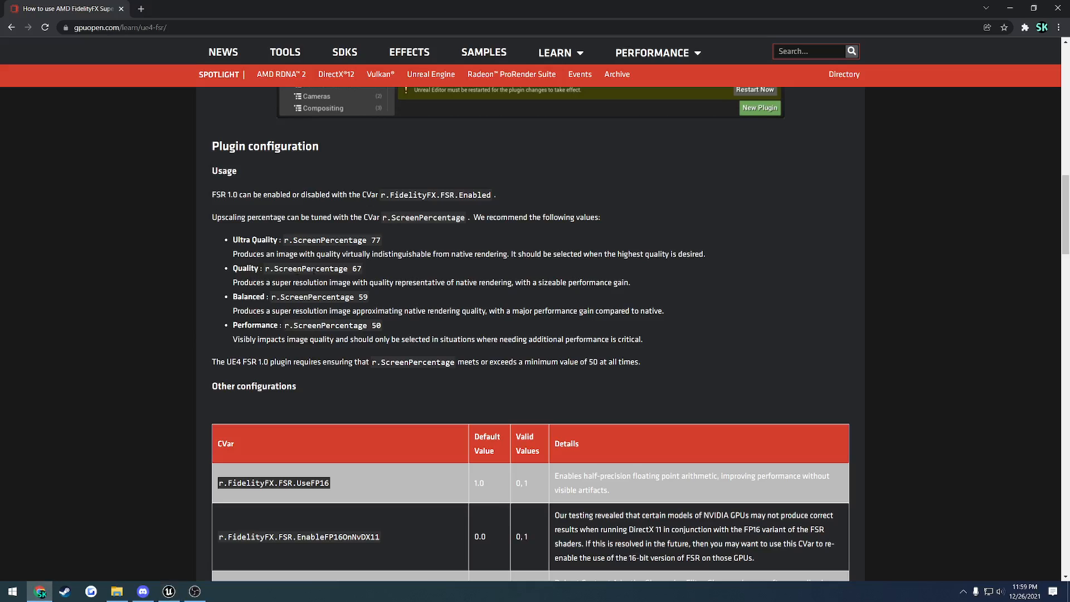
drag(349, 268, 370, 271)
key(alt+Tab)
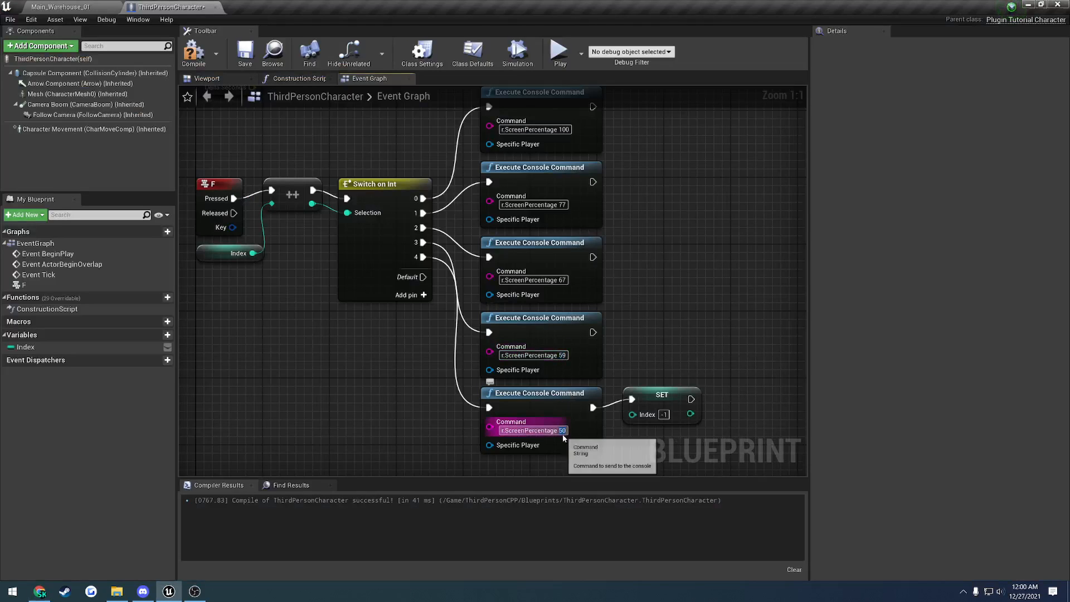
key(alt+Tab)
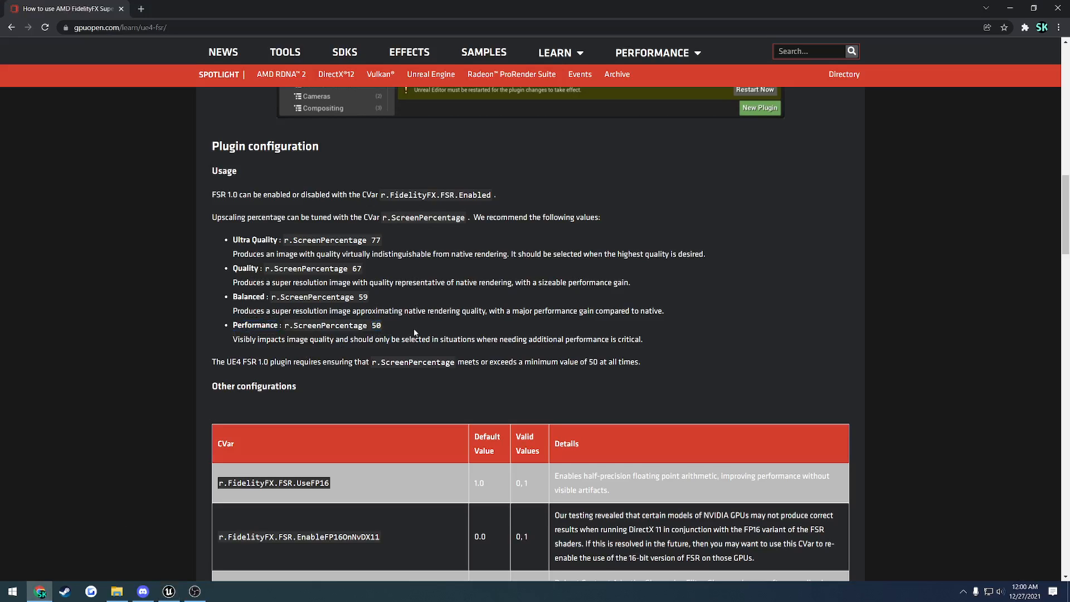
key(alt+Tab)
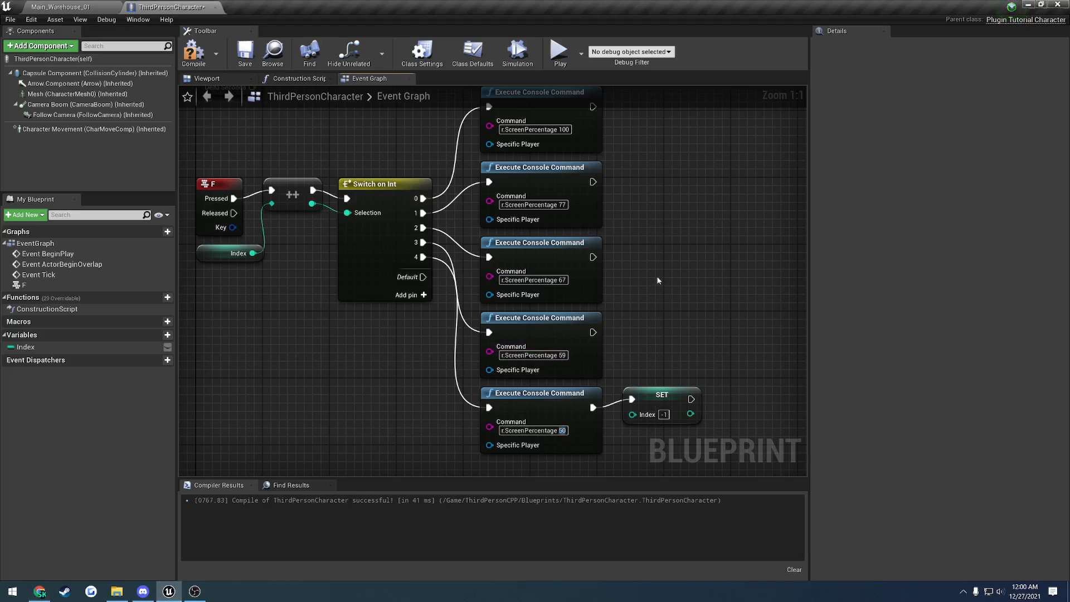
right_drag(674, 269, 681, 276)
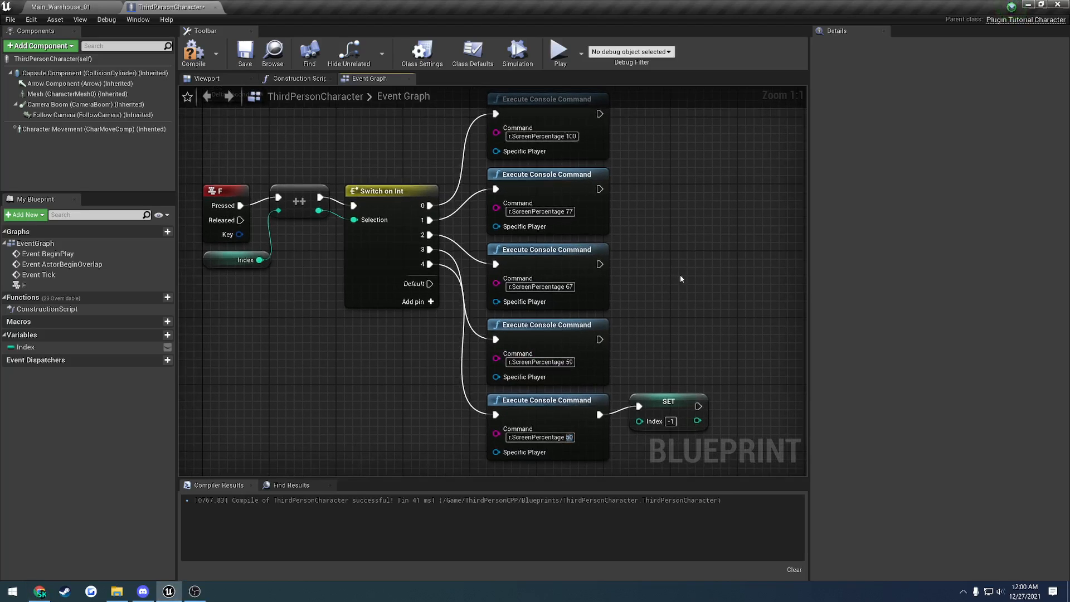
Step: Compile the ThirdPersonCharacter blueprint, return to the Main_Warehouse_01 level and check the viewport's Show FPS option
click(200, 59)
click(88, 9)
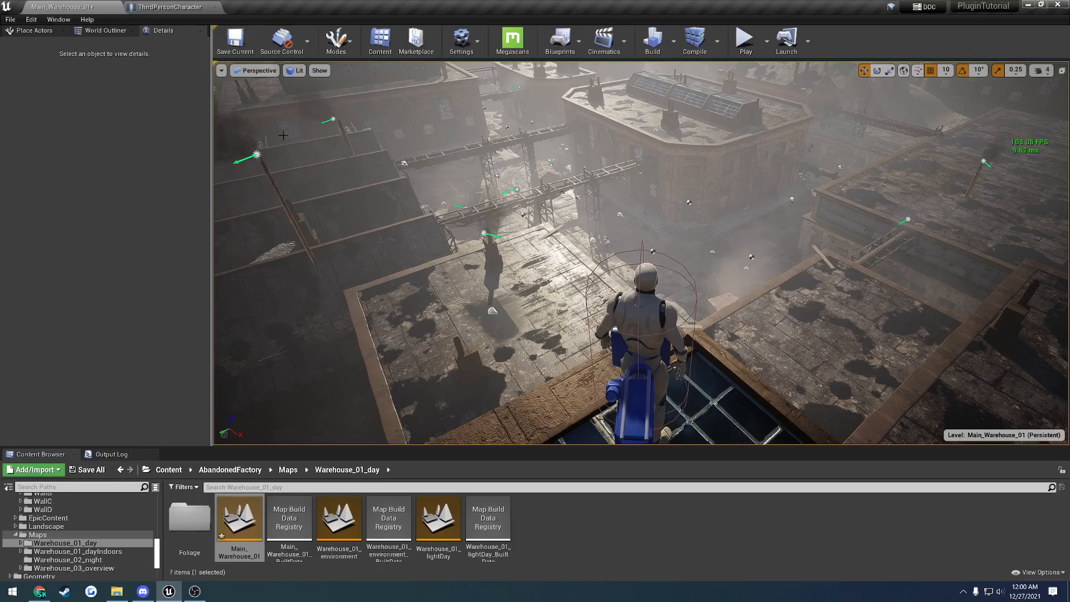
right_drag(305, 155, 278, 132)
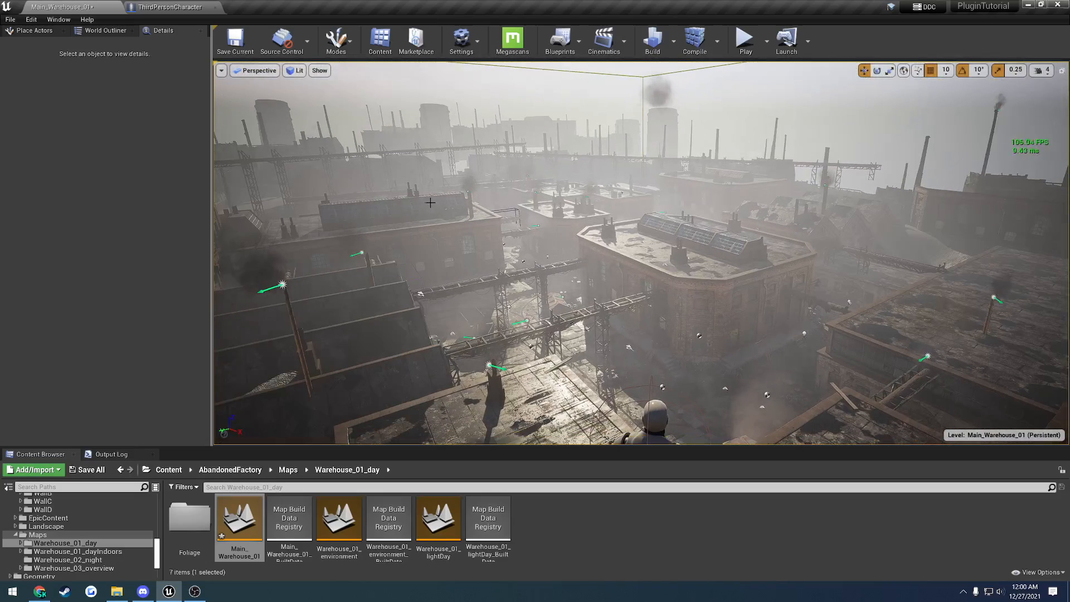
click(221, 71)
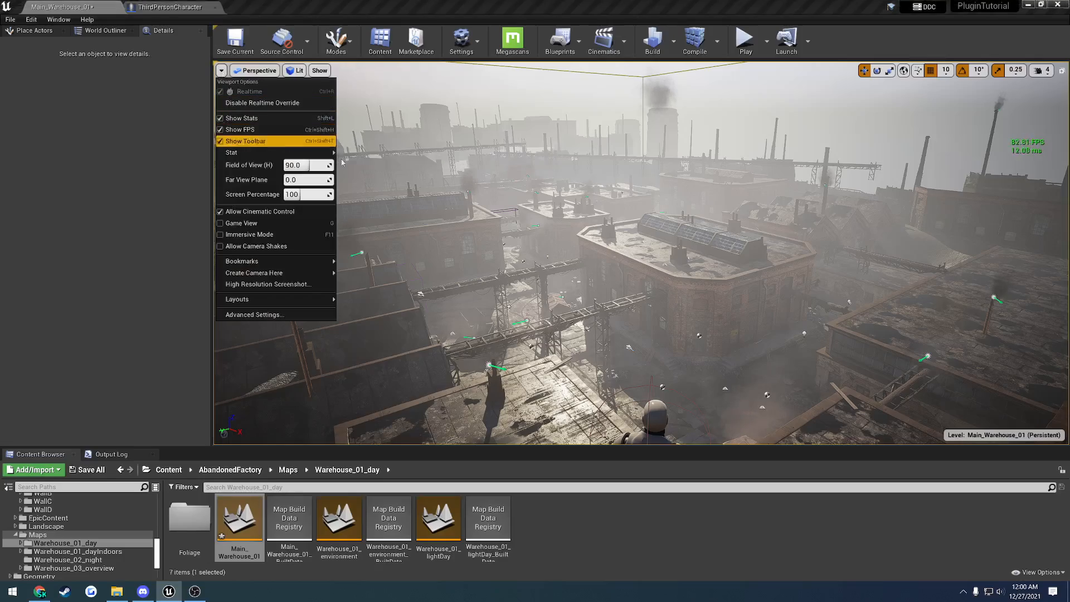
Step: Raise the frame-rate limit to 300 by running the console command t.maxfps 300
right_drag(362, 167, 497, 331)
key(grave)
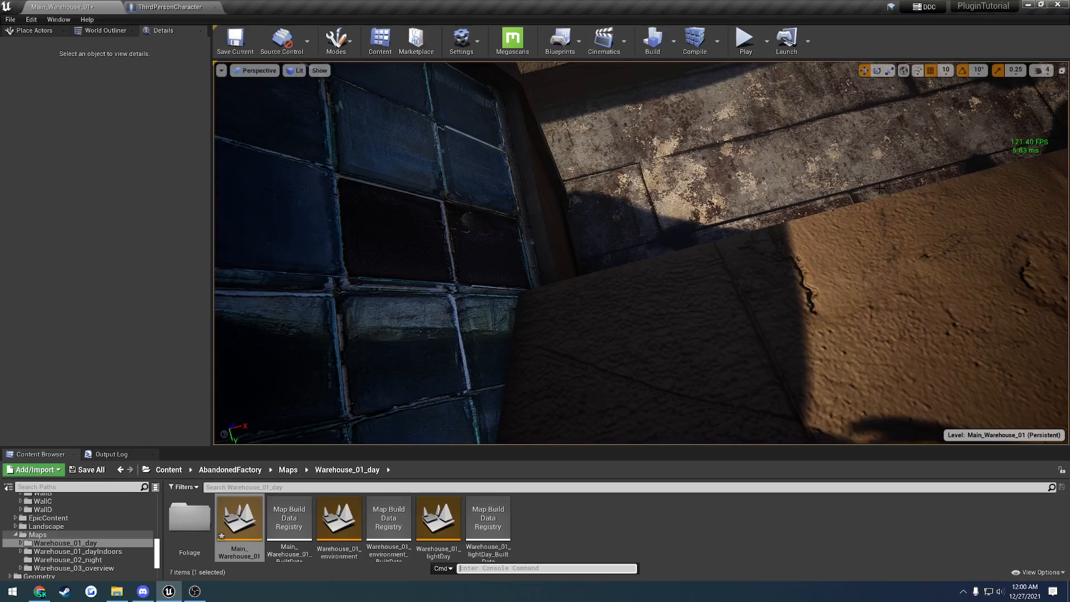
text(t.max)
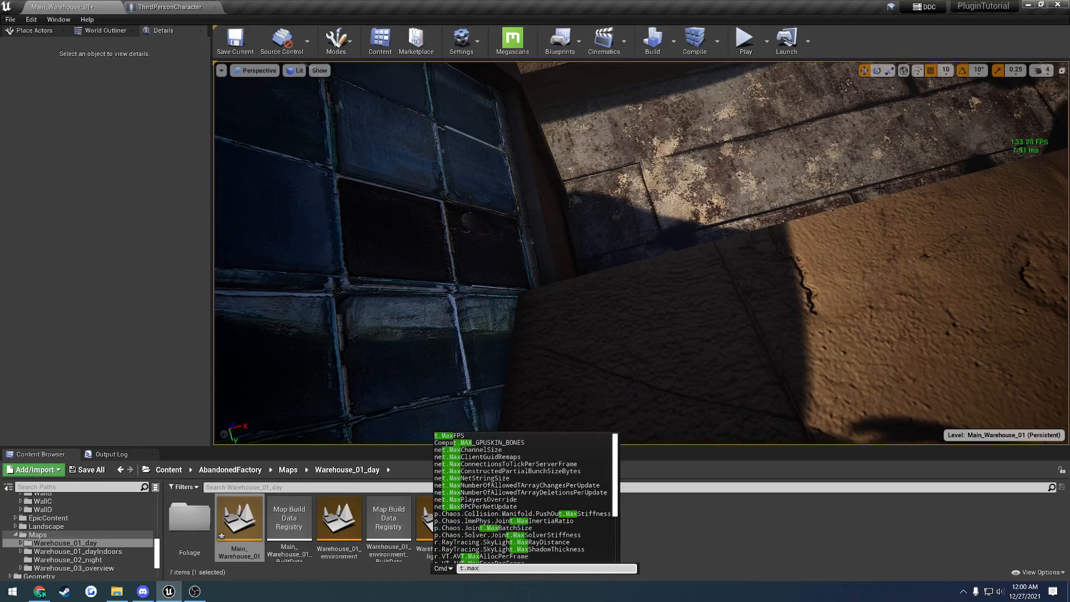
text(fps )
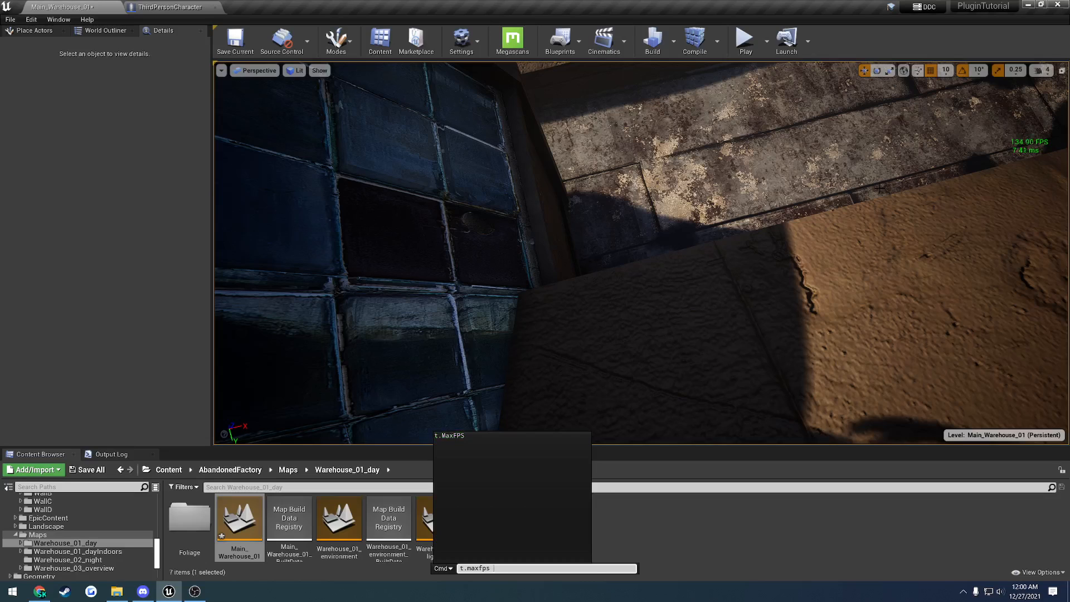
text(300)
key(Return)
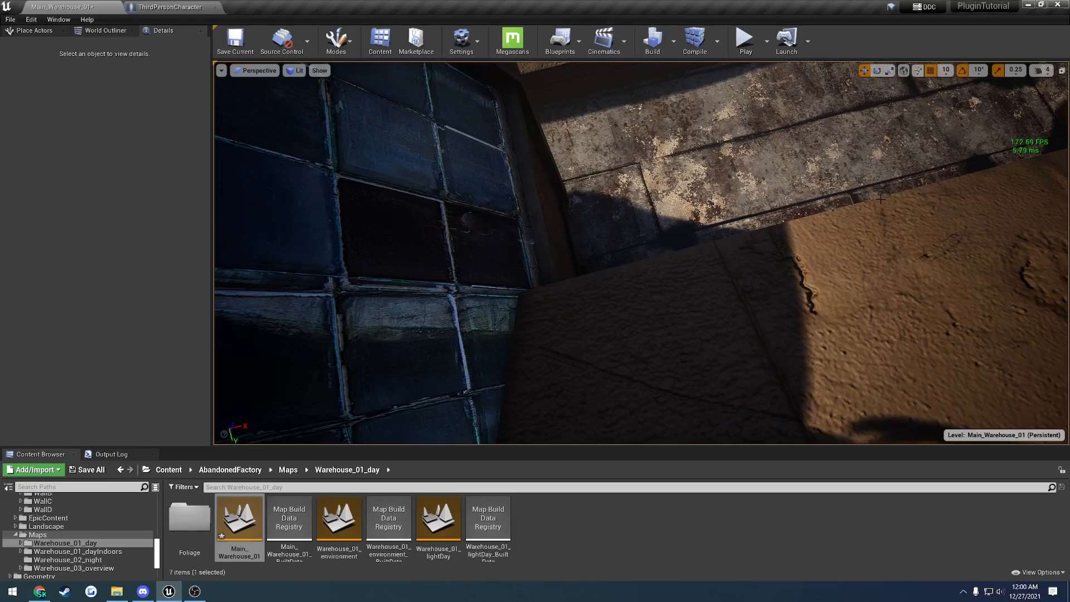
key(s)
right_drag(881, 199, 881, 199)
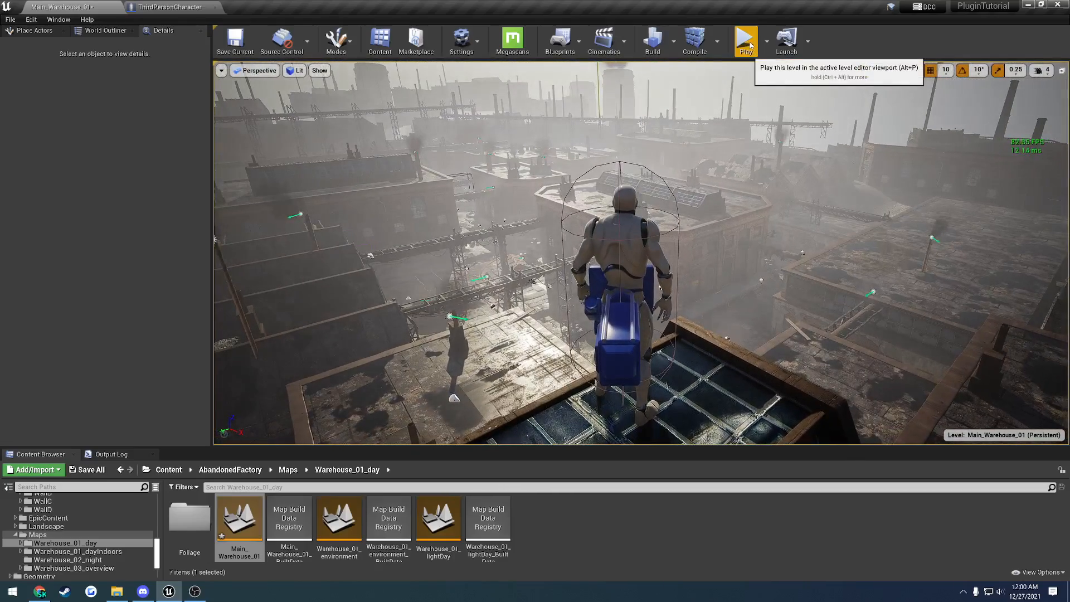
Step: Review the quality-level Print String nodes in the ThirdPersonCharacter event graph and return to the Main_Warehouse_01 level
click(170, 7)
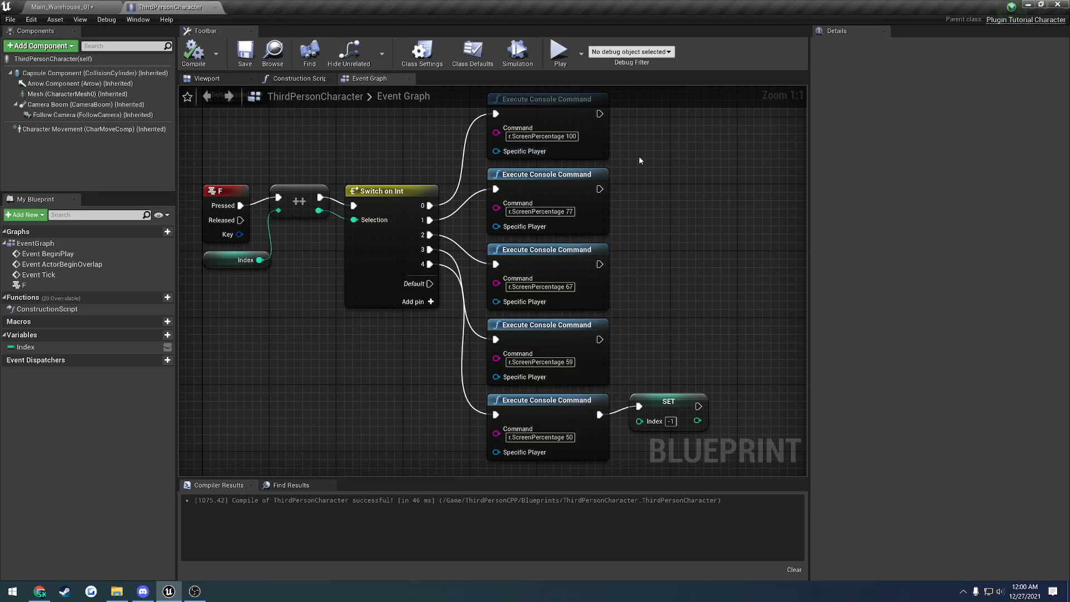
right_drag(639, 161, 573, 167)
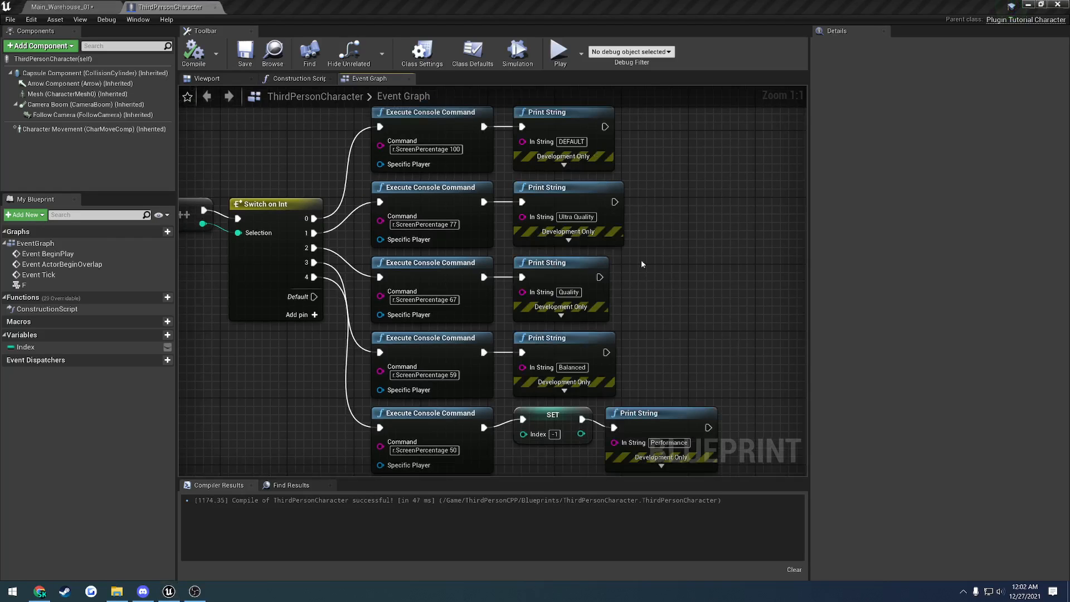
click(89, 7)
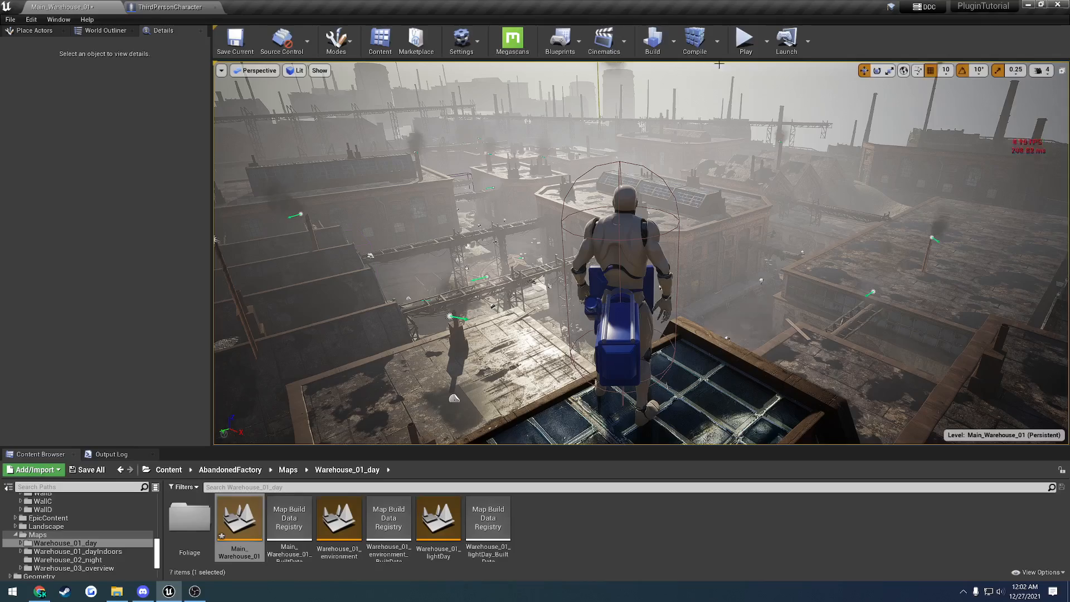
Step: Play the level full screen and switch through the FSR quality levels to compare image quality and frame rate
click(746, 43)
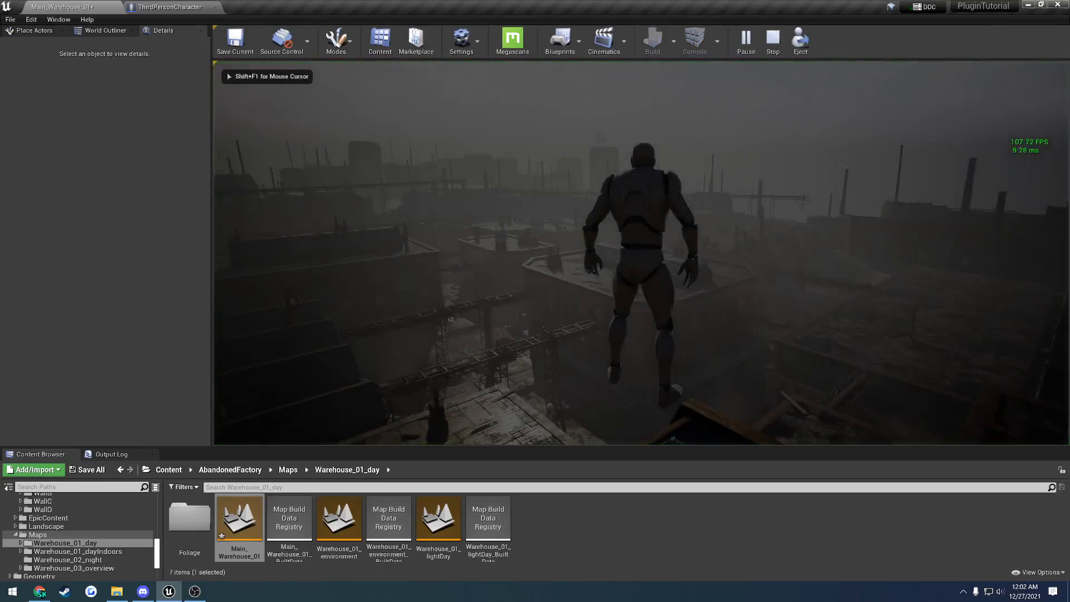
key(F11)
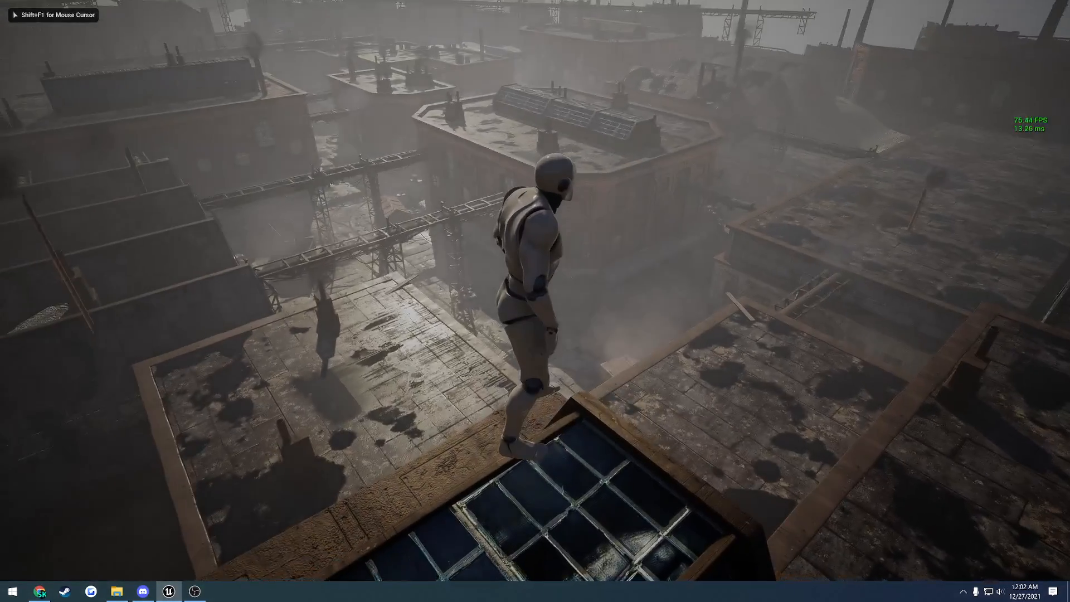
key(w)
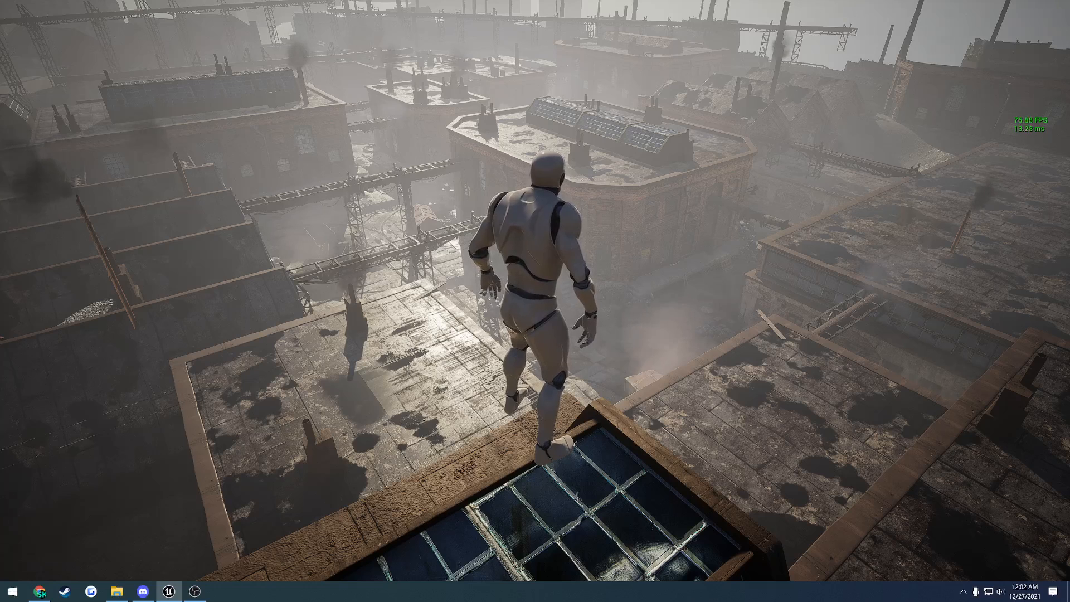
key(1)
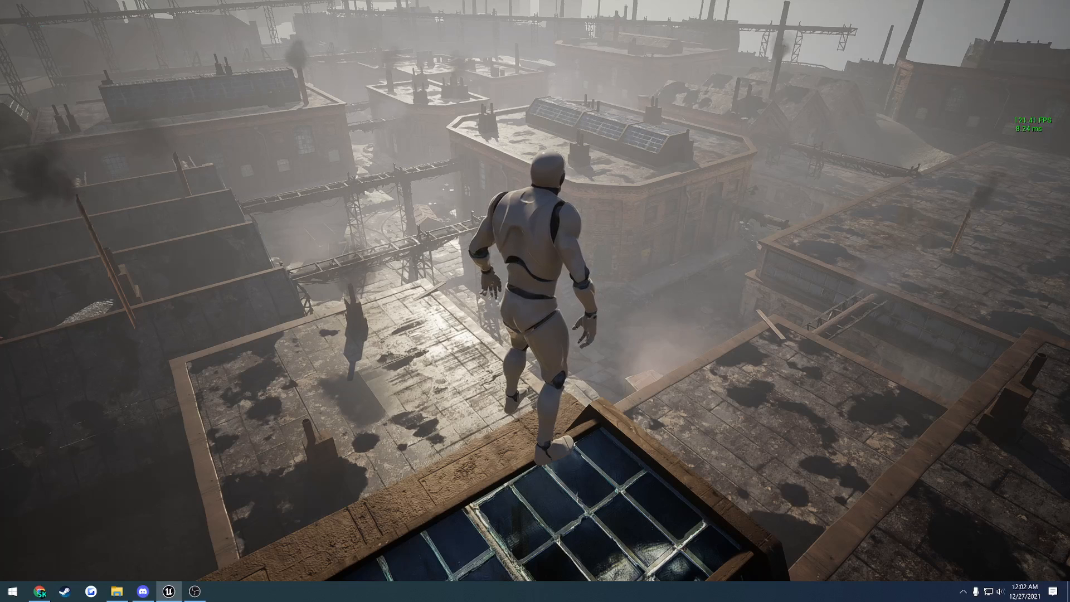
key(3)
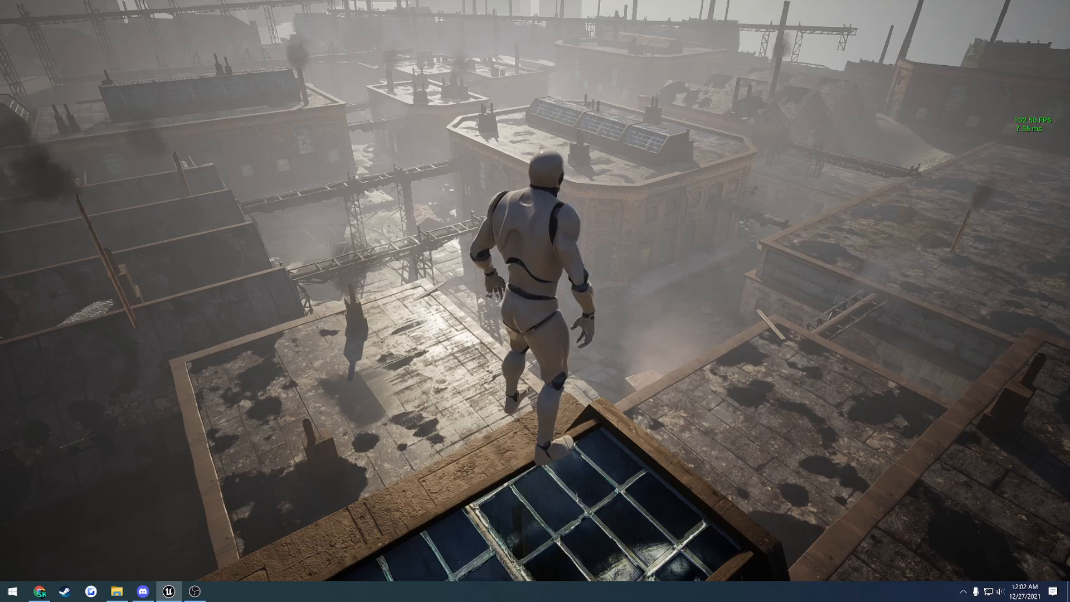
key(4)
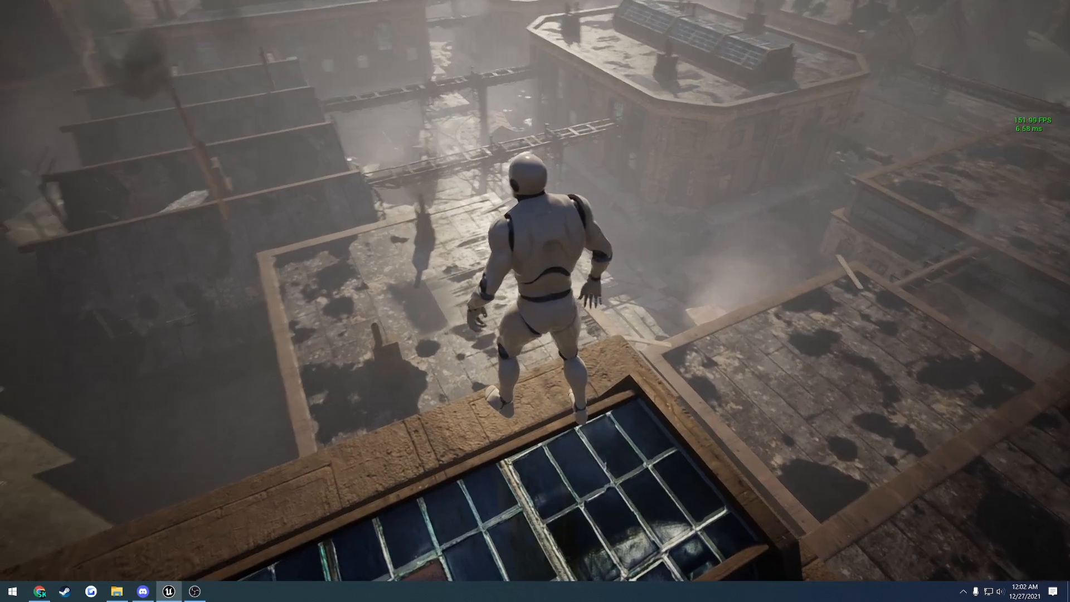
Step: Look around the scene from the character's view, switch back to the DEFAULT quality level and end the full-screen play session
key(shift+F1)
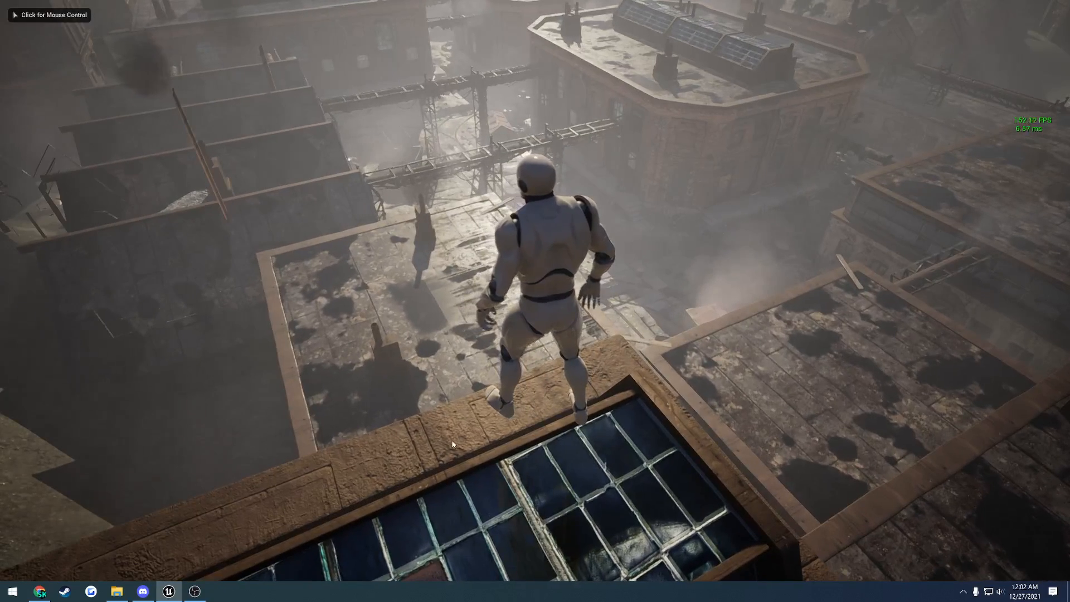
click(533, 404)
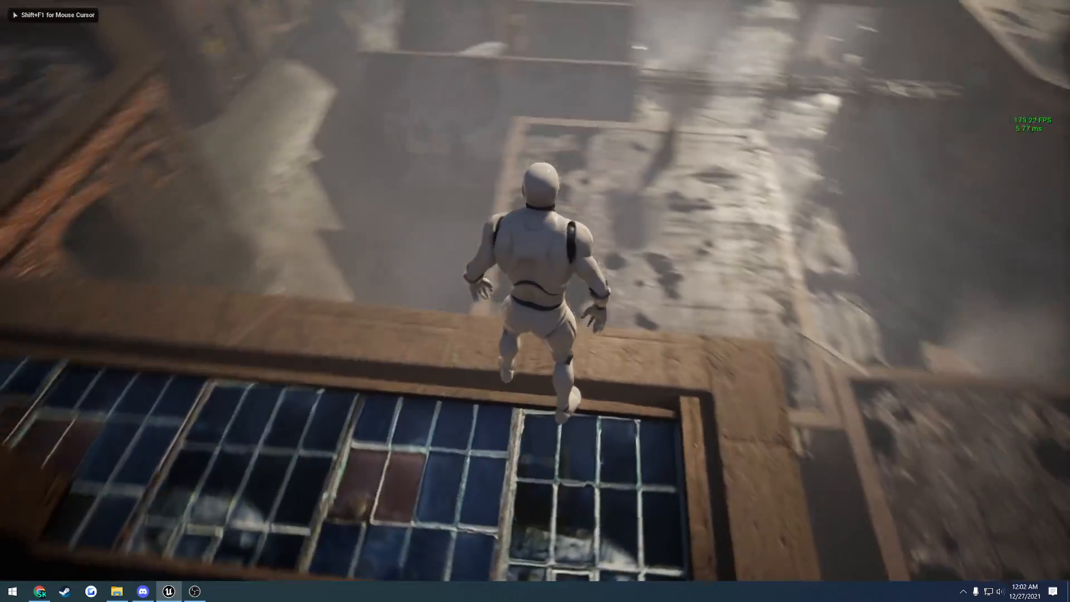
key(shift+F1)
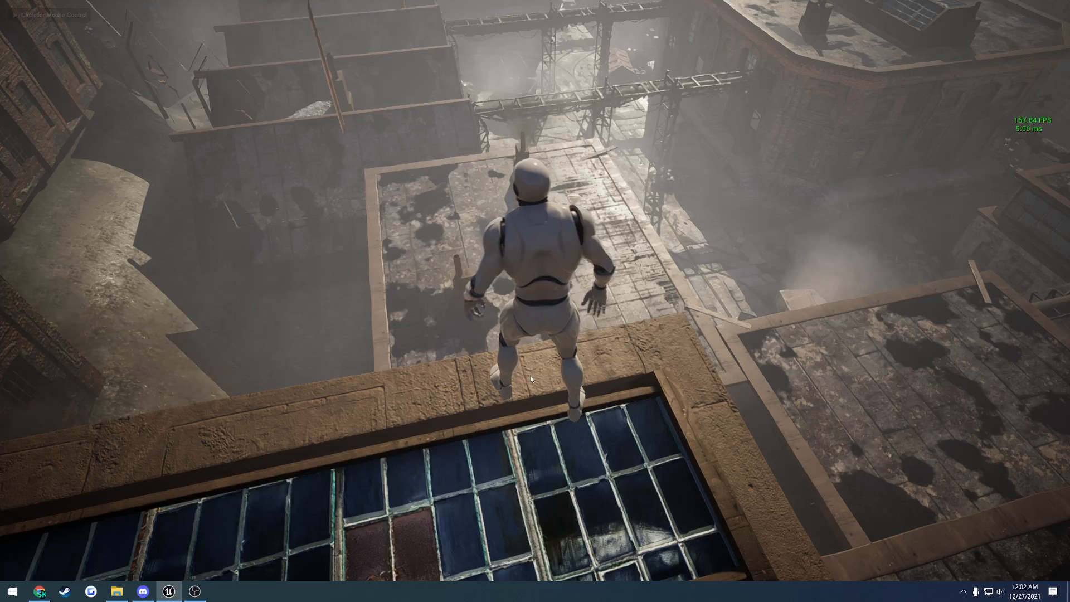
click(532, 374)
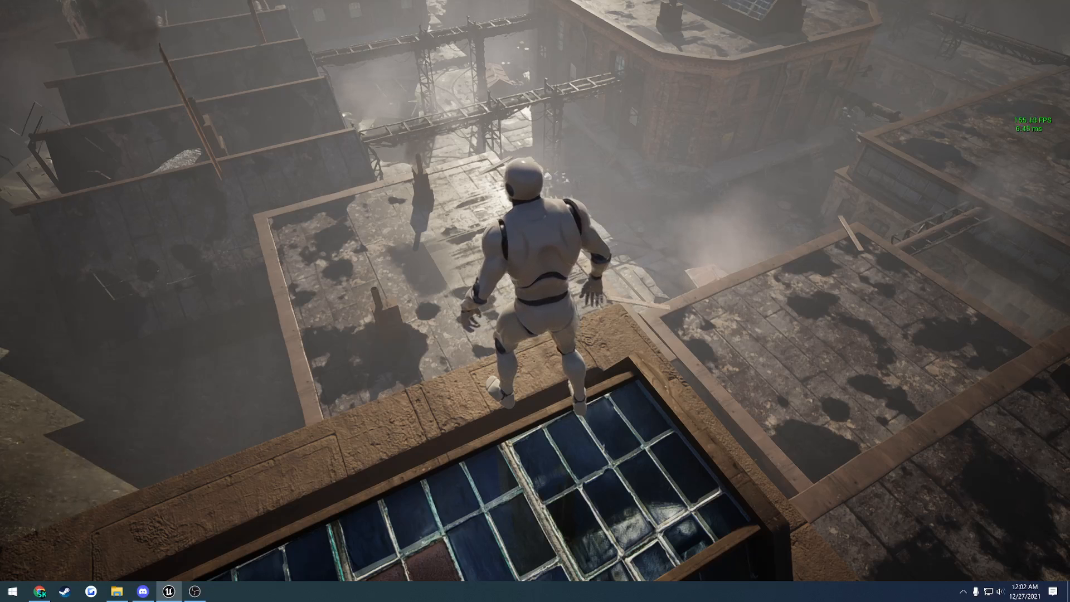
key(1)
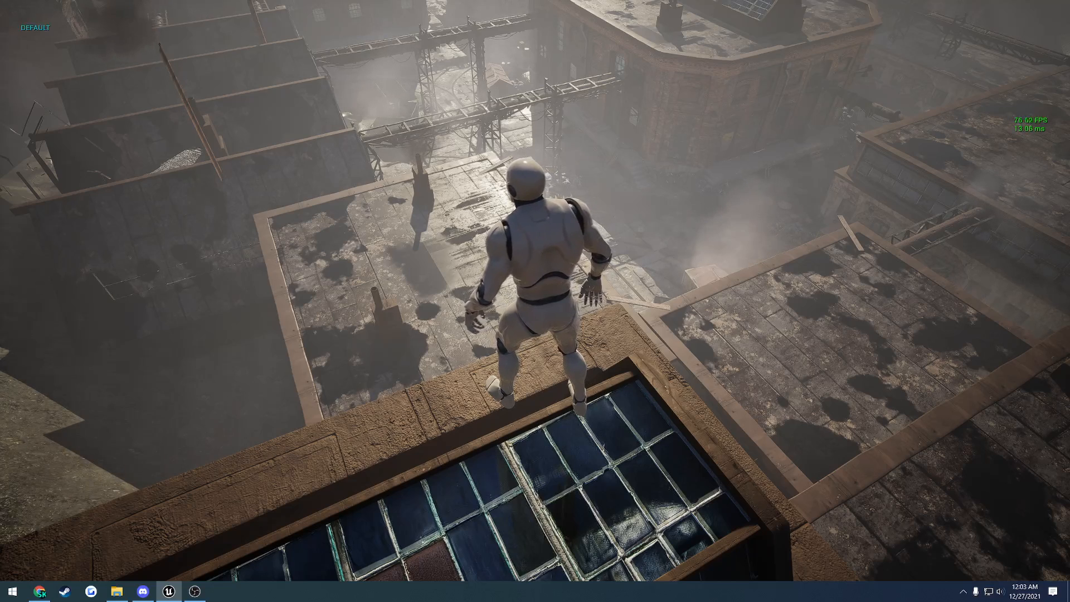
key(F11)
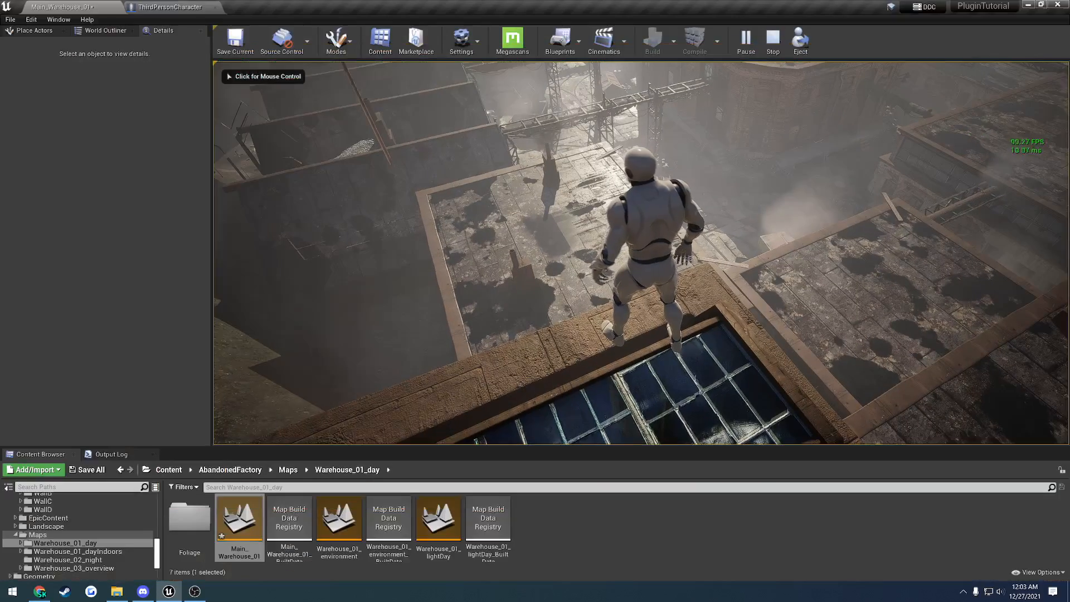
key(Escape)
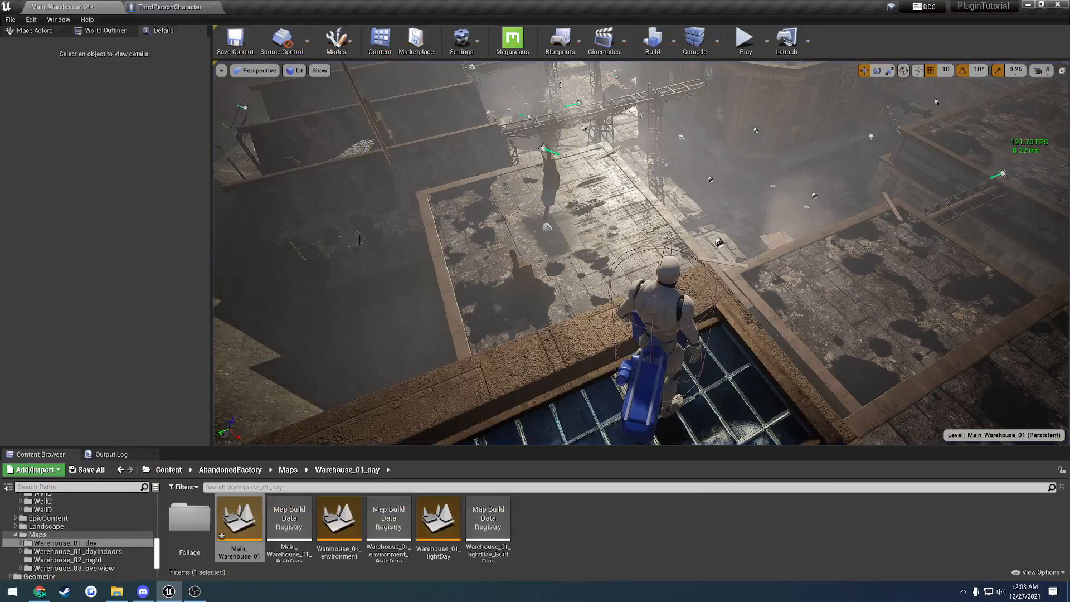
scroll(368, 237, down, 4)
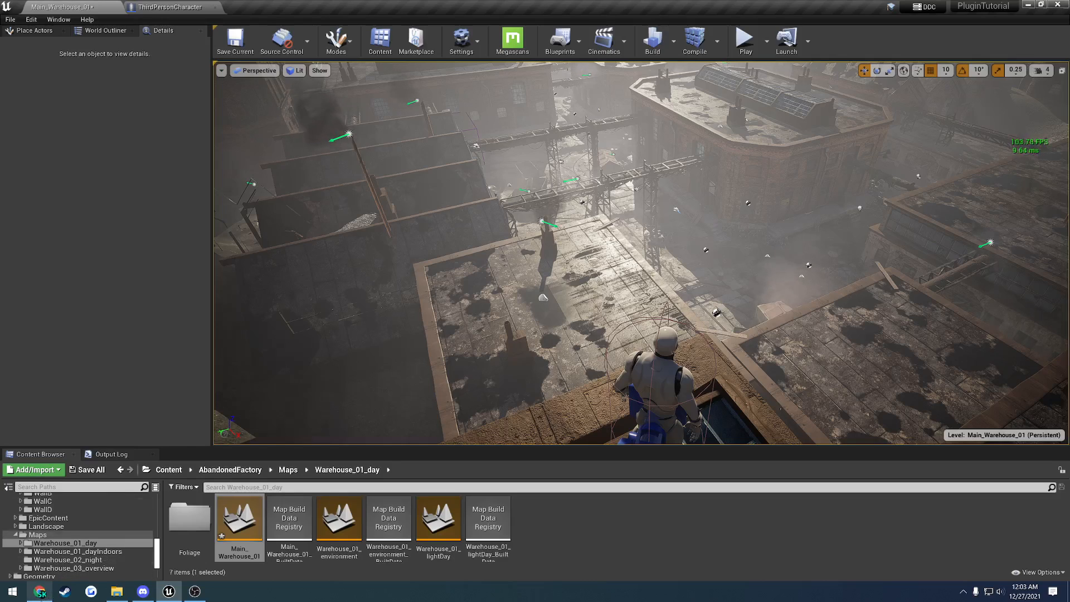
Step: Switch to Chrome and review the FSR console variables and Plugin configuration section on the GPUOpen page
click(39, 591)
scroll(434, 330, down, 4)
scroll(434, 330, down, 3)
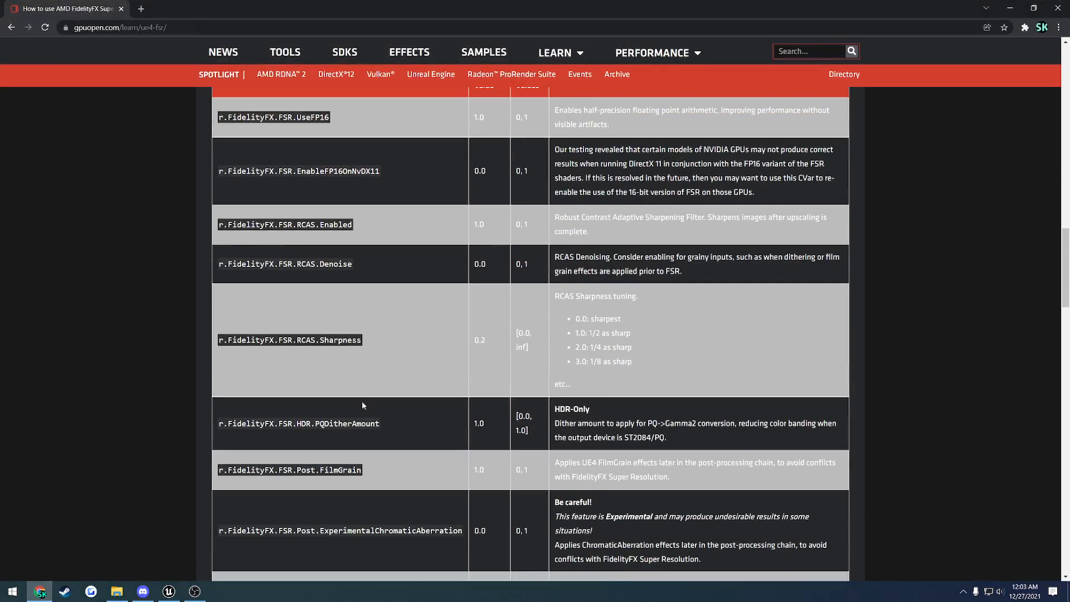
scroll(415, 413, up, 10)
click(398, 592)
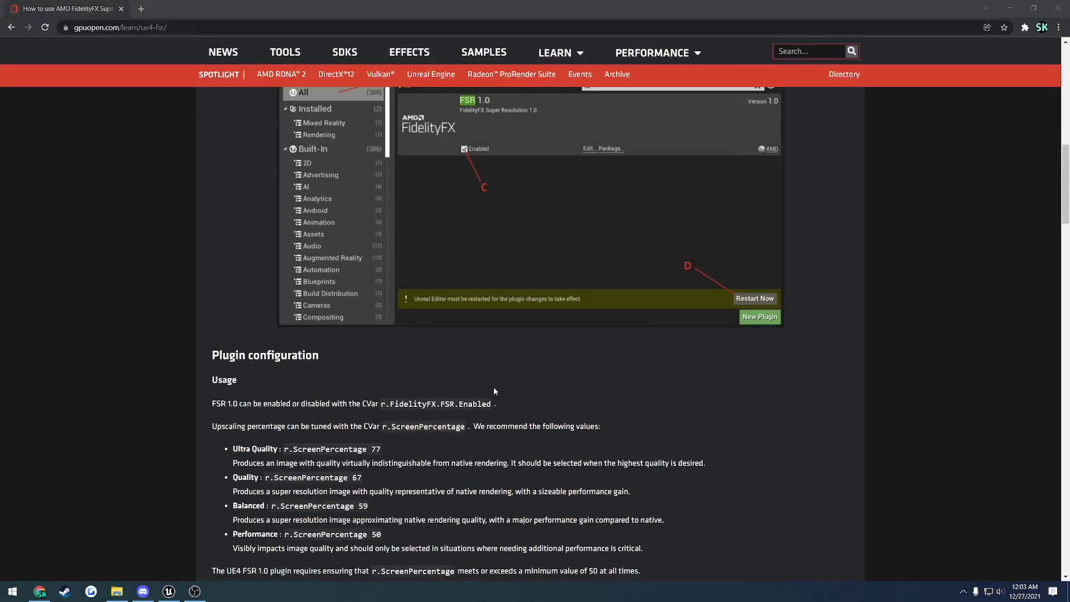